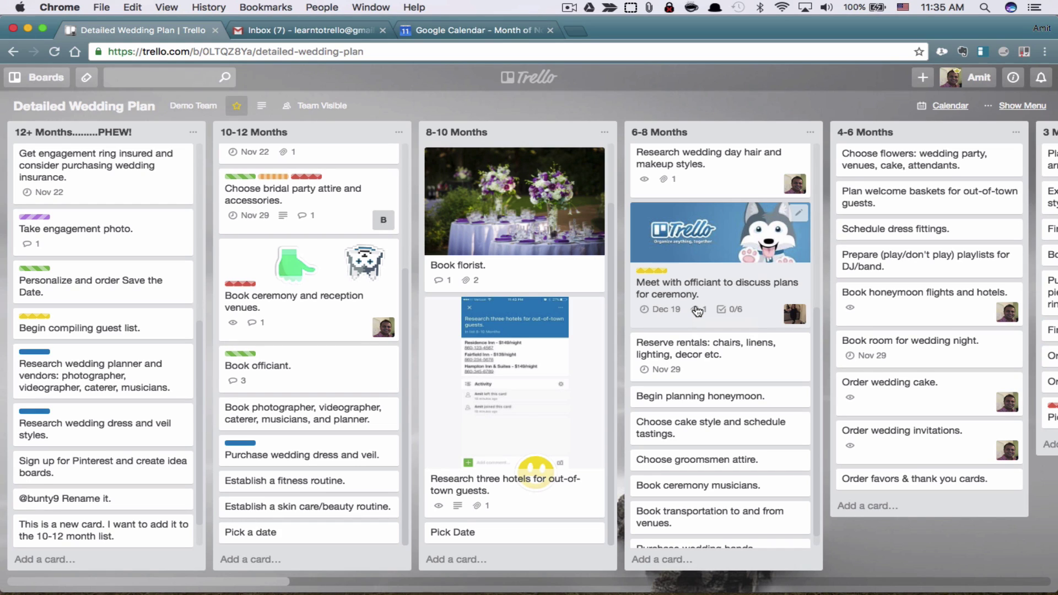
# Close the Power-Ups panel so the full Detailed Wedding Plan board shows, with Calendar still enabled.
pyautogui.click(1021, 107)
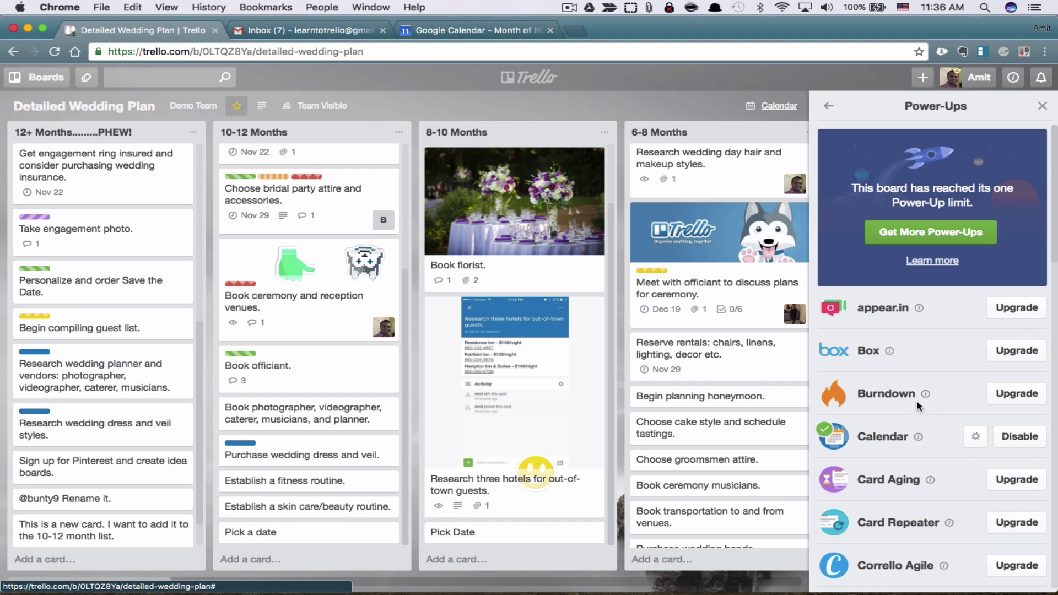
pyautogui.click(1042, 106)
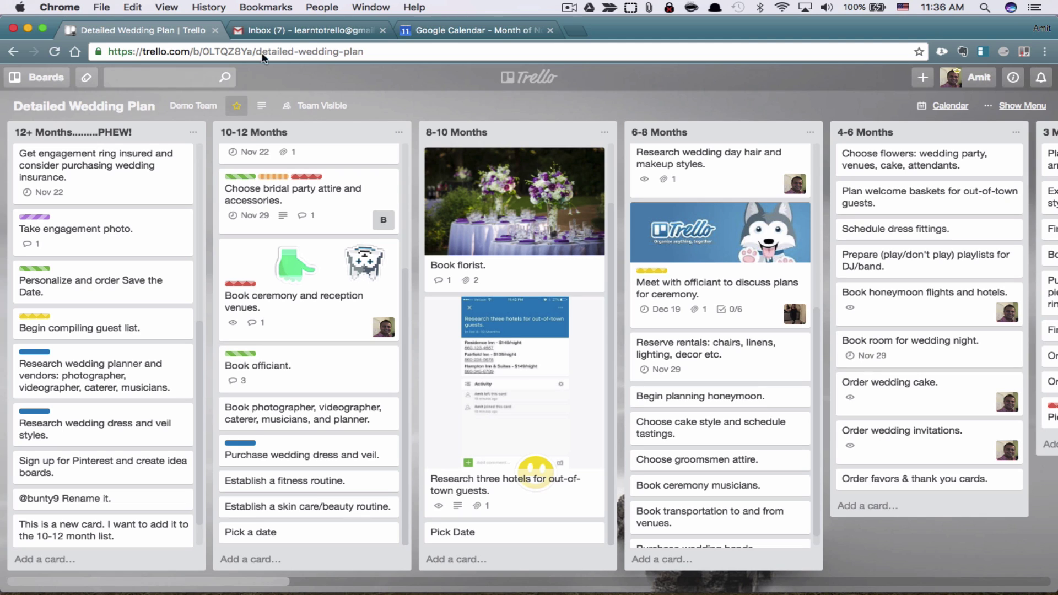
# Scroll the 12+ Months list to the top and bring up the Trelabels Default, Tags, Lines, Stickers and Tabs styles.
pyautogui.scroll(6, 127, 231)
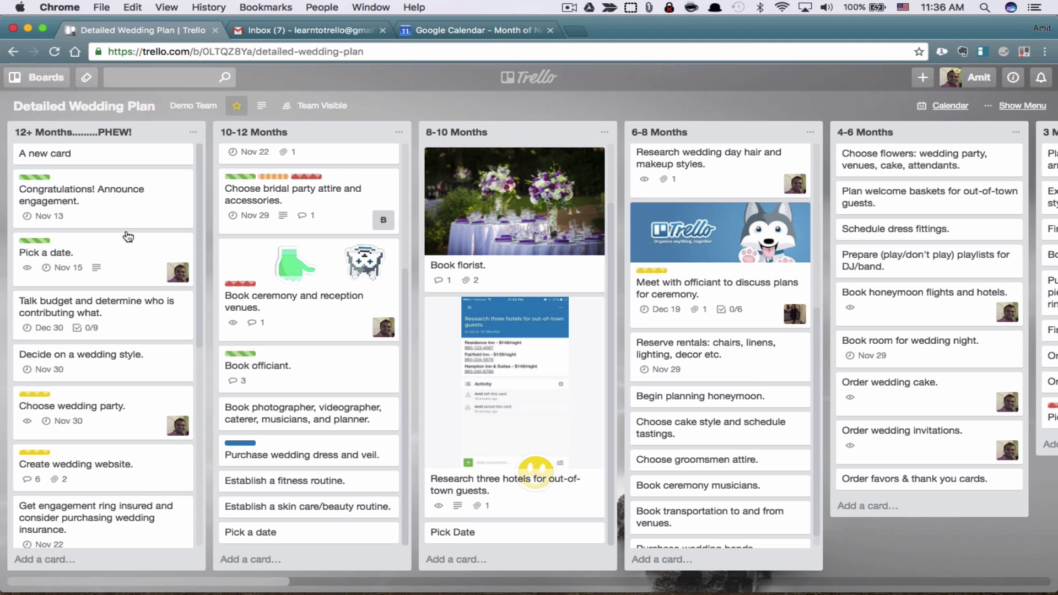
pyautogui.click(85, 79)
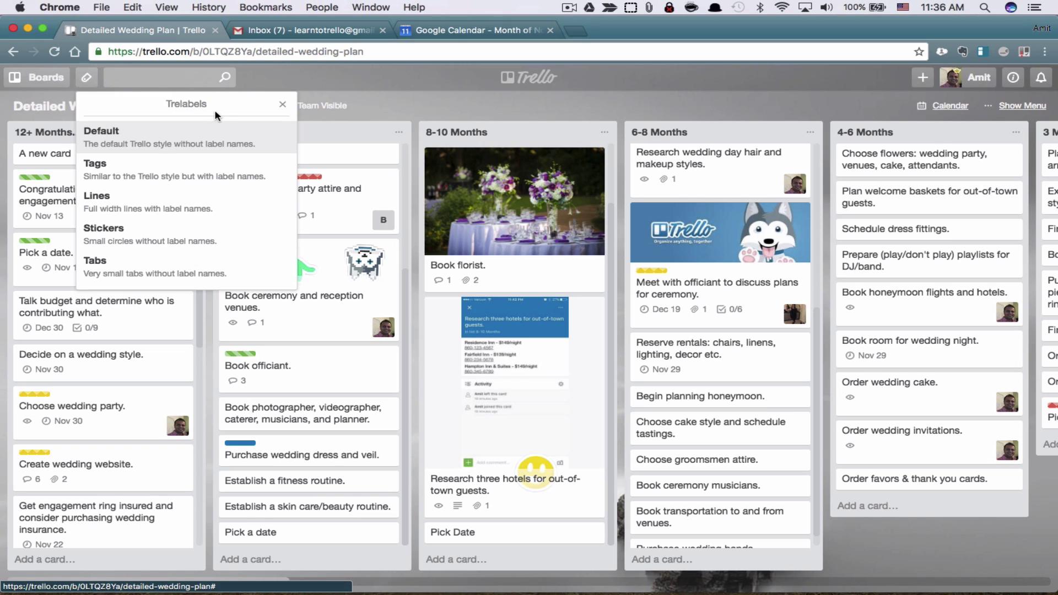
pyautogui.moveTo(208, 106); pyautogui.dragTo(165, 106)
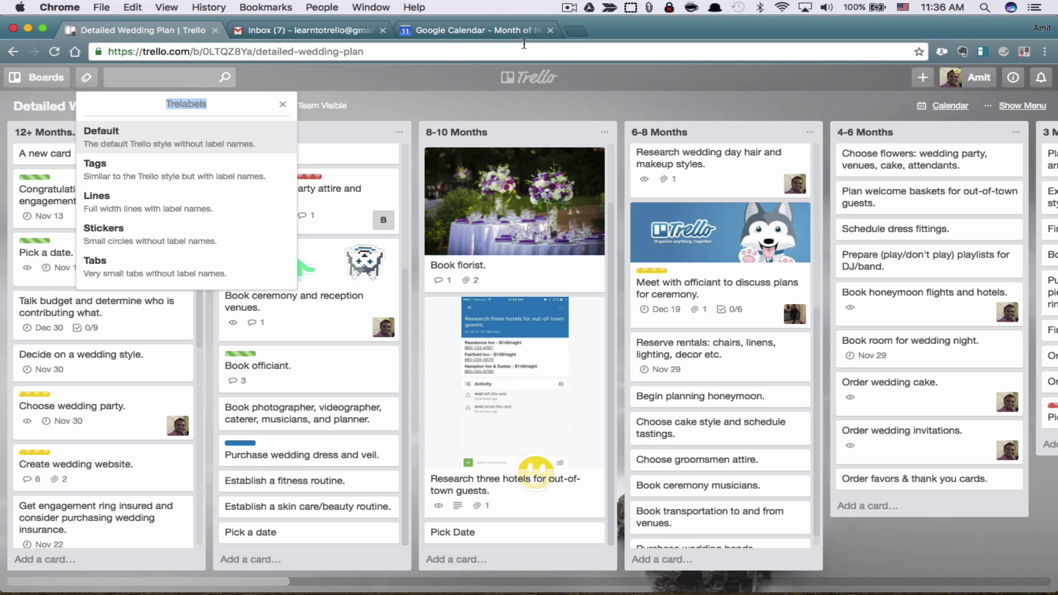
# Search Google for 'chrome extensions' in a new tab and go to the Chrome Web Store Extensions page.
pyautogui.click(574, 31)
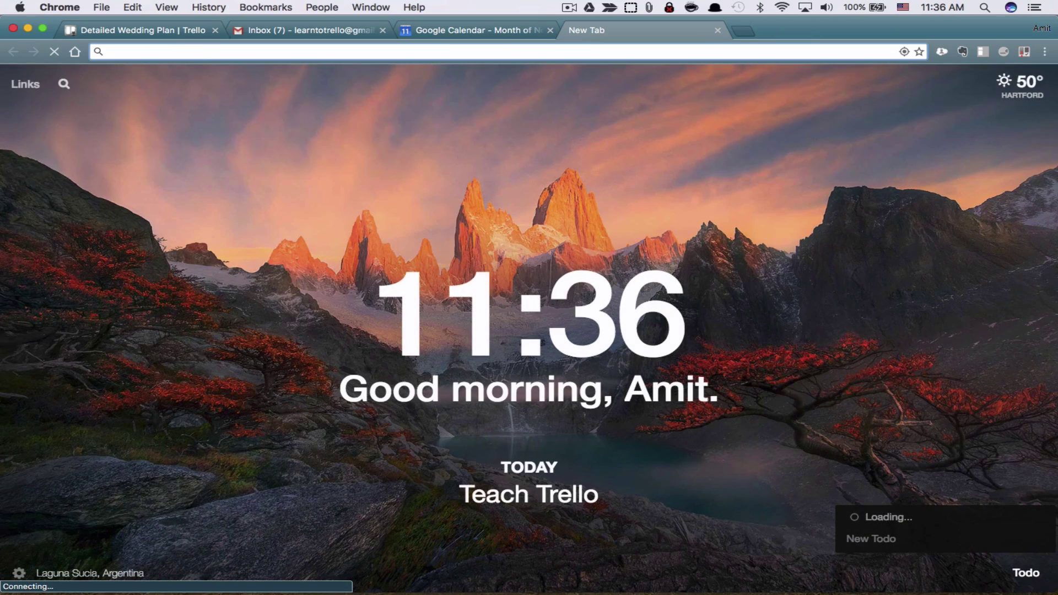
pyautogui.write('chrome extensions')
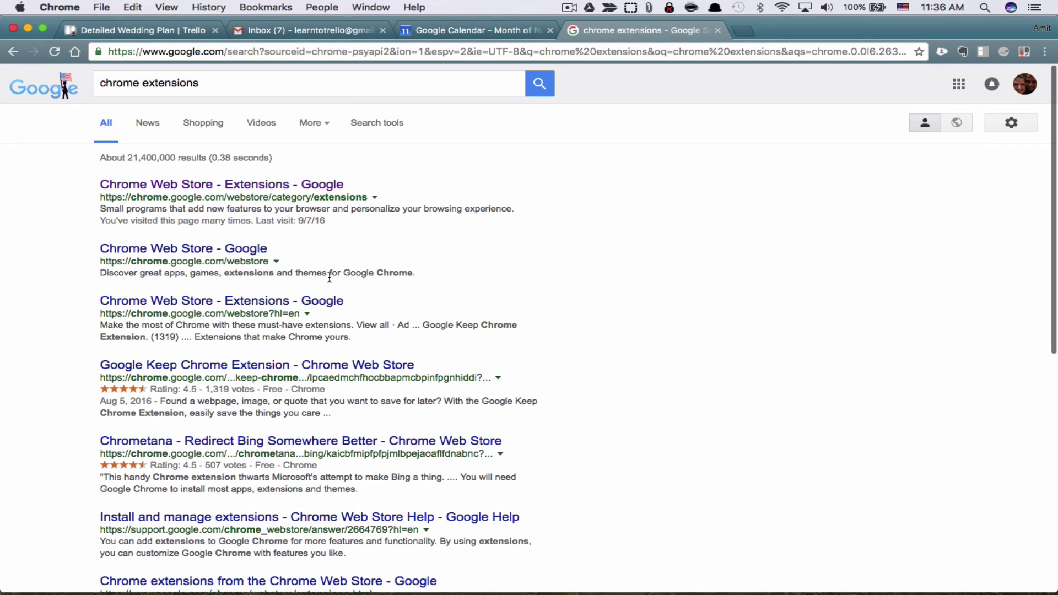
pyautogui.click(252, 188)
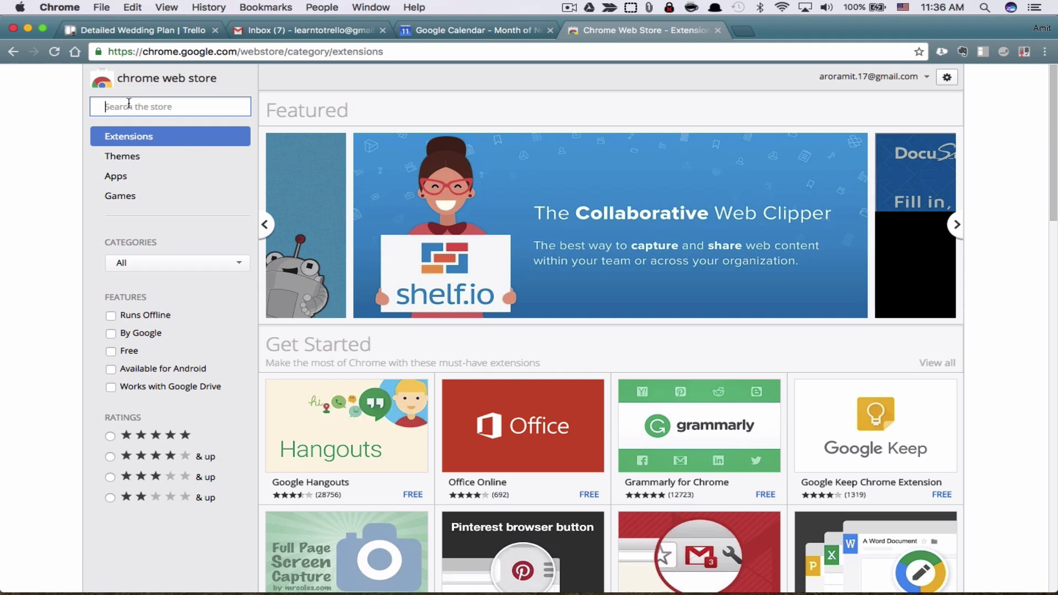
# Search the Chrome Web Store for 'Trelabels'.
pyautogui.click(165, 108)
pyautogui.write('Trelabels')
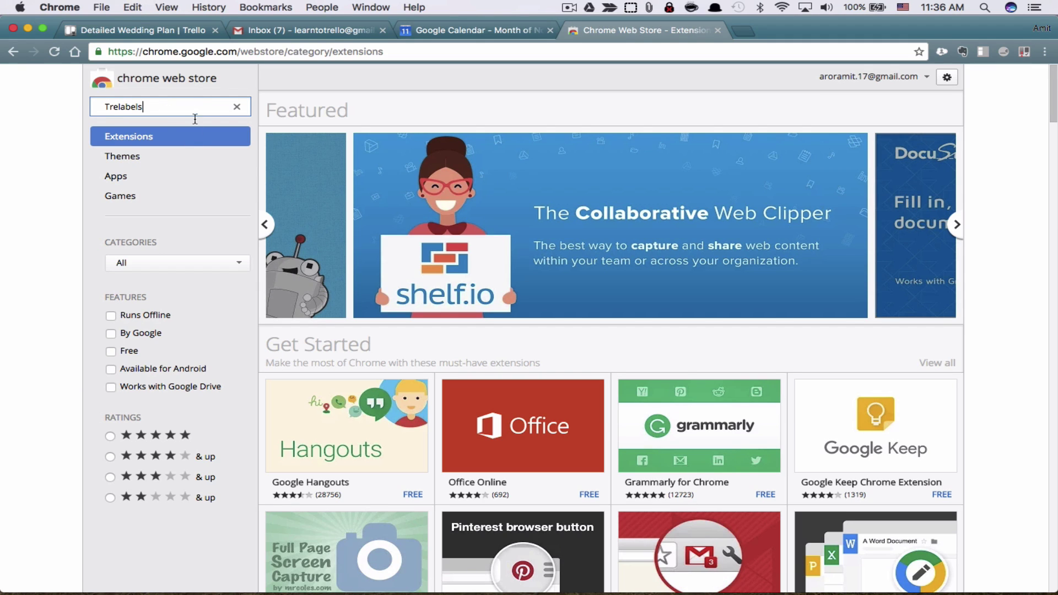
pyautogui.press('Return')
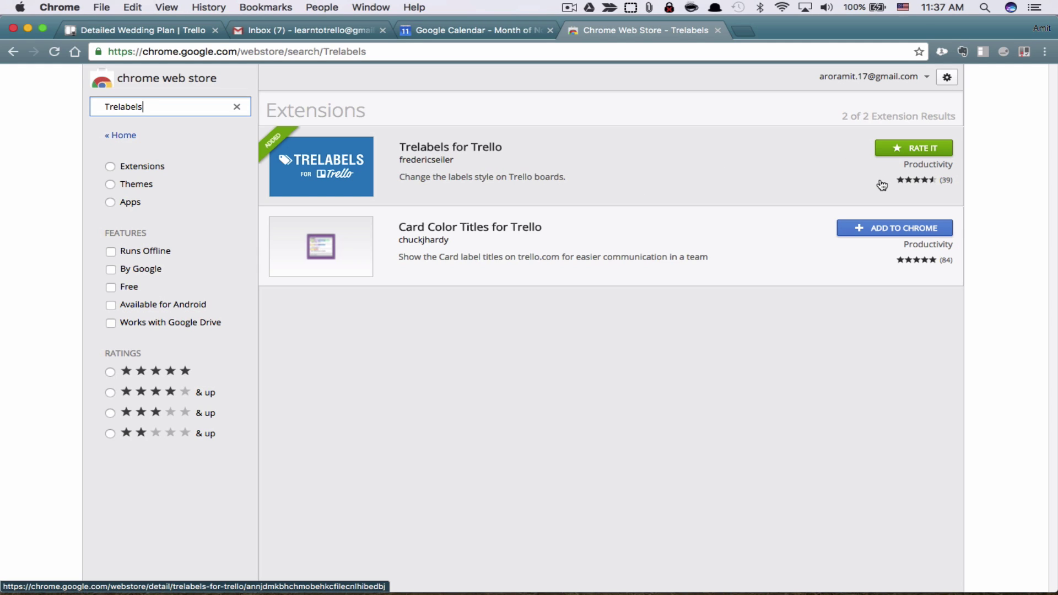
# Confirm Trelabels for Trello is already added, then return to the Trello wedding board.
pyautogui.click(816, 185)
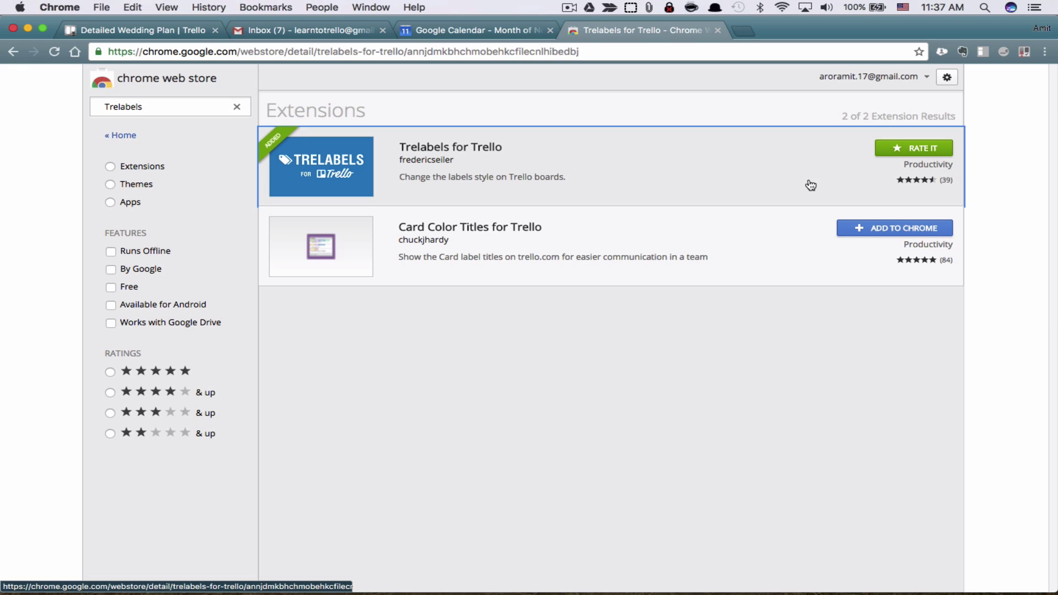
pyautogui.click(874, 147)
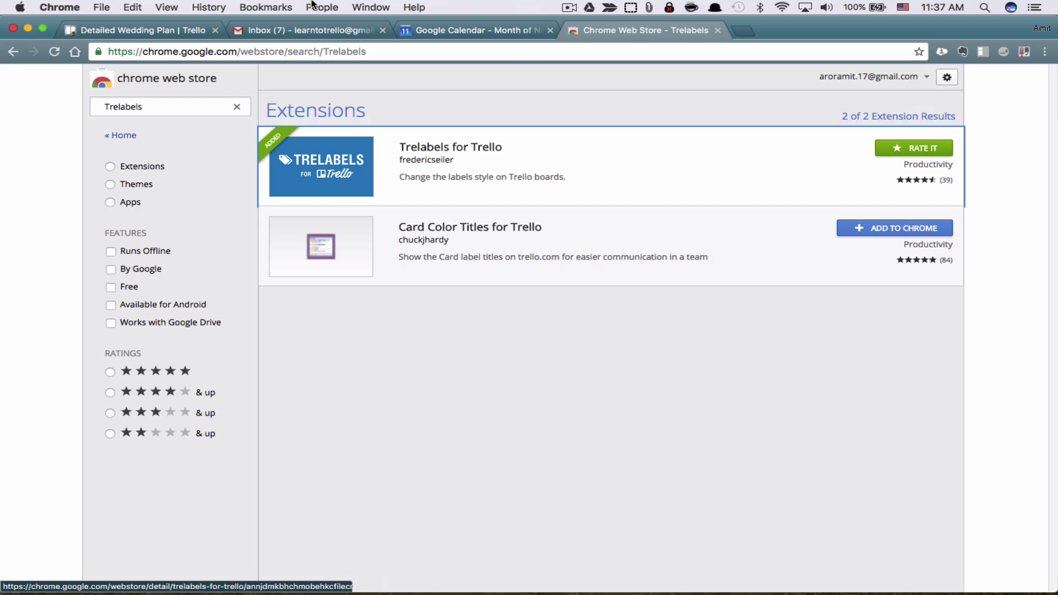
pyautogui.click(93, 32)
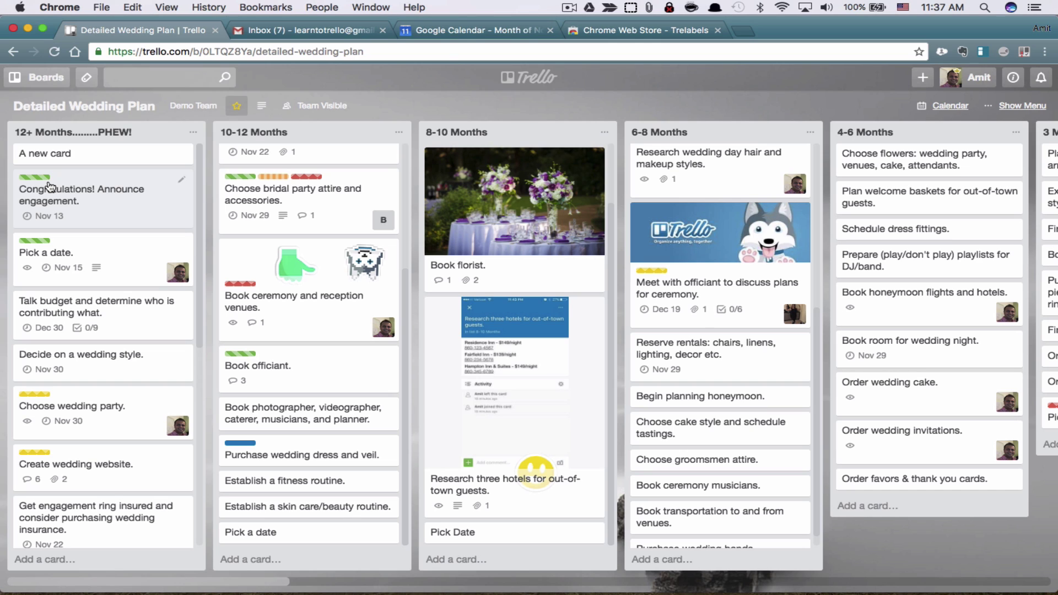
# Review the labels on the Congratulations! Announce engagement card, which keeps its Done label and Nov 13 due date.
pyautogui.click(49, 188)
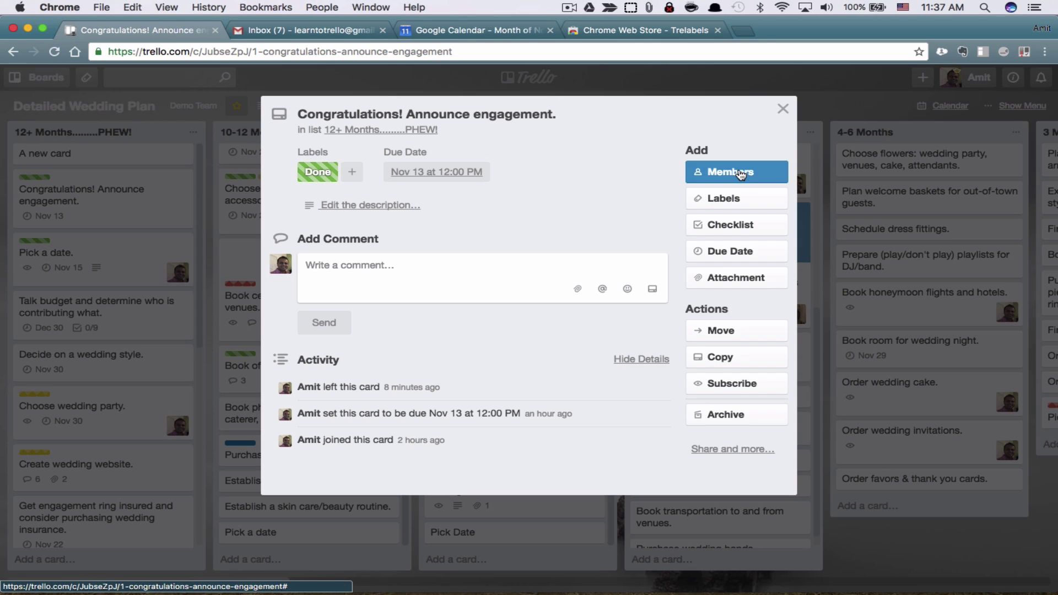
pyautogui.click(727, 199)
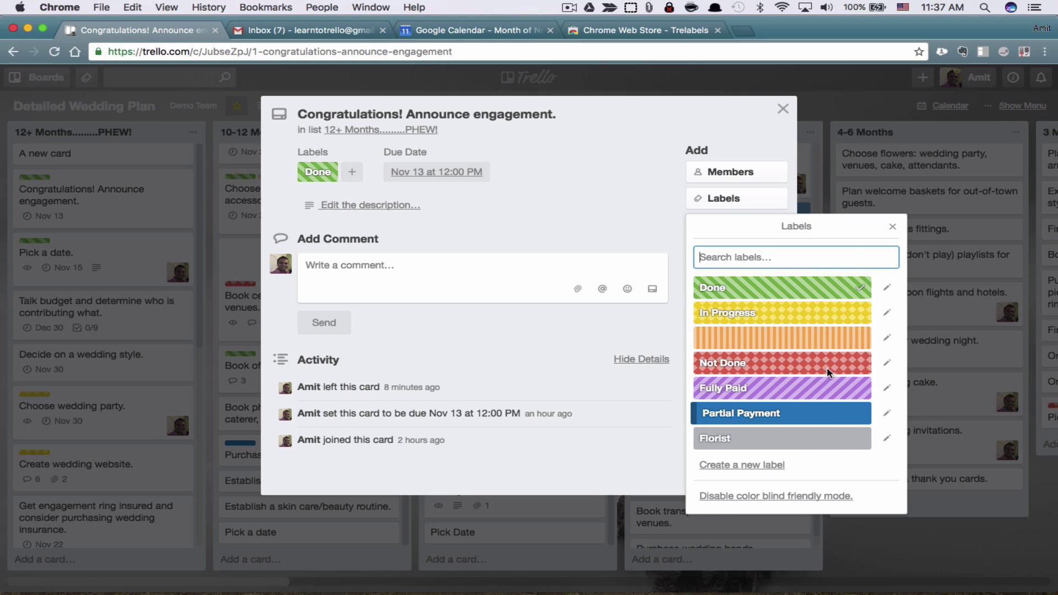
pyautogui.click(893, 227)
pyautogui.click(783, 108)
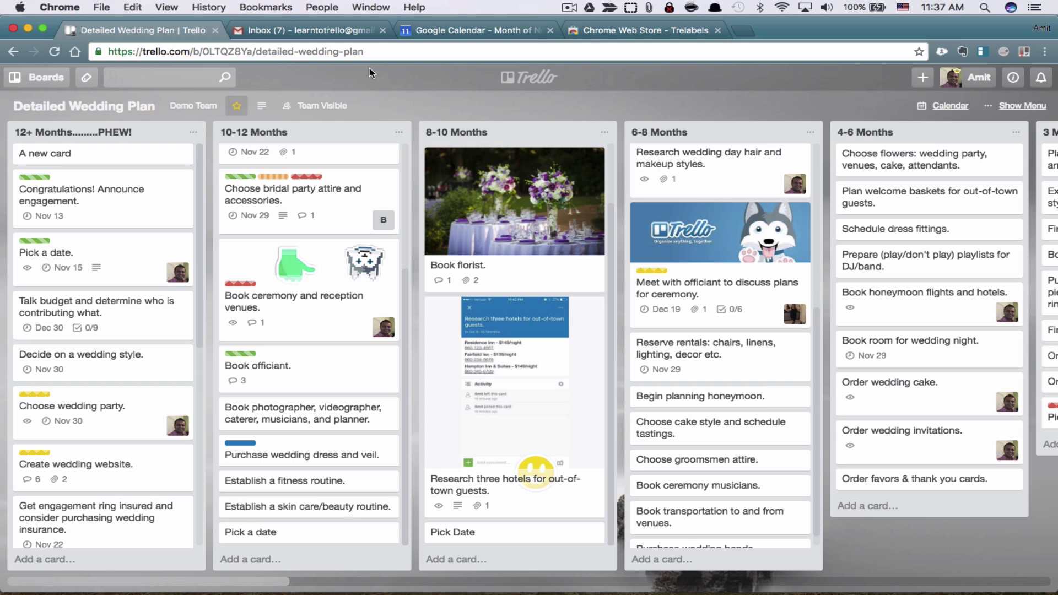
# Set the Trelabels style to Tags and disable color blind friendly mode from the Pick a date. card's labels.
pyautogui.click(87, 79)
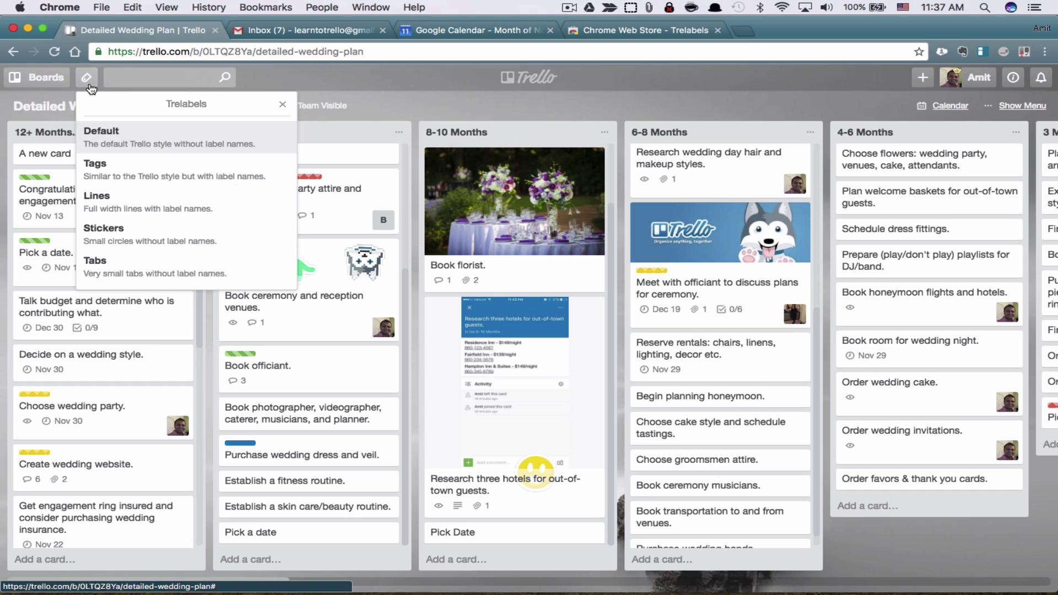
pyautogui.click(121, 175)
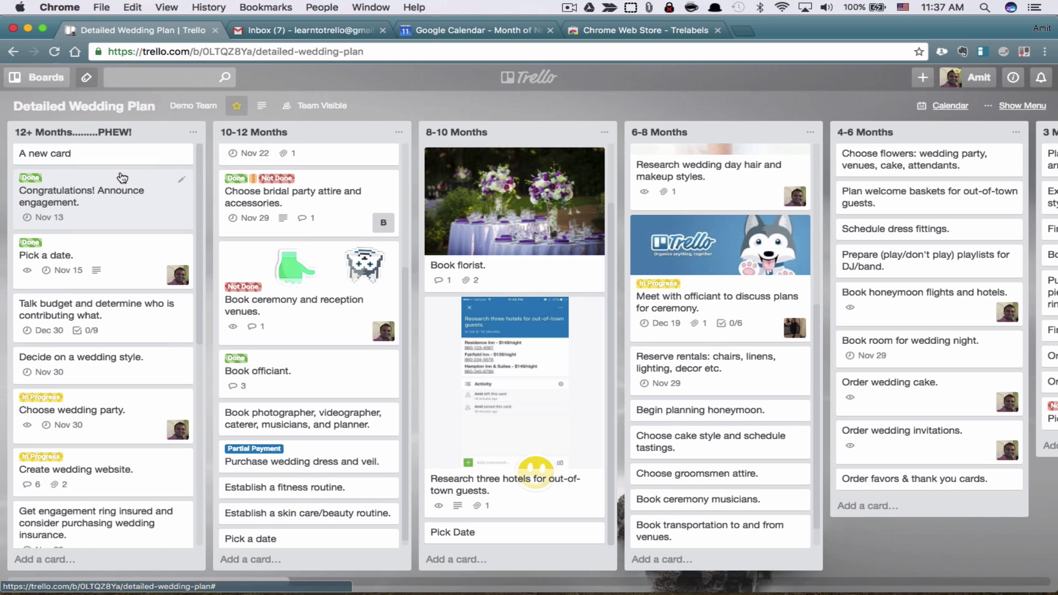
pyautogui.click(36, 246)
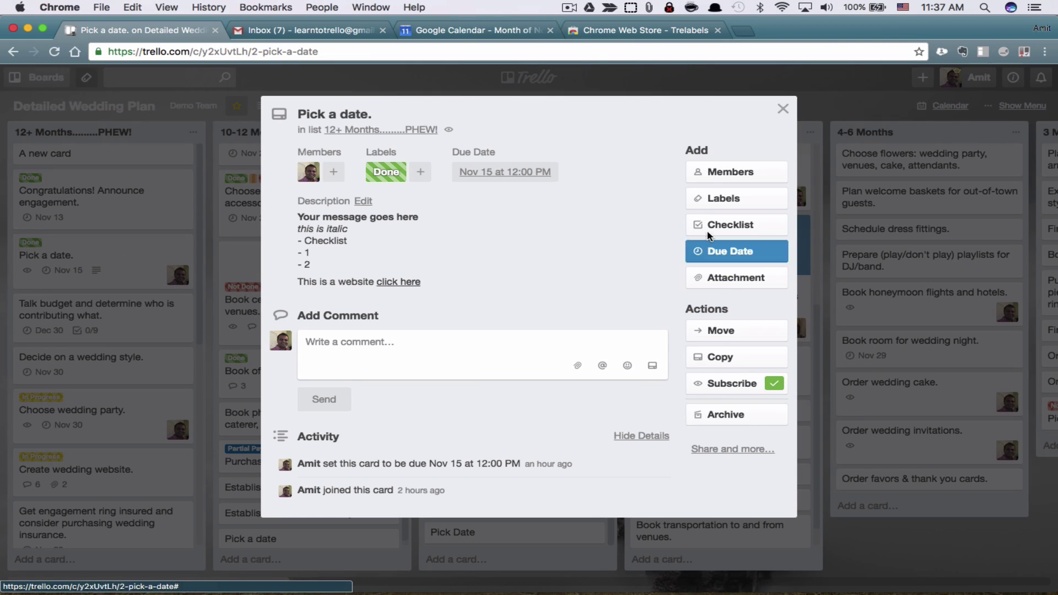
pyautogui.click(727, 199)
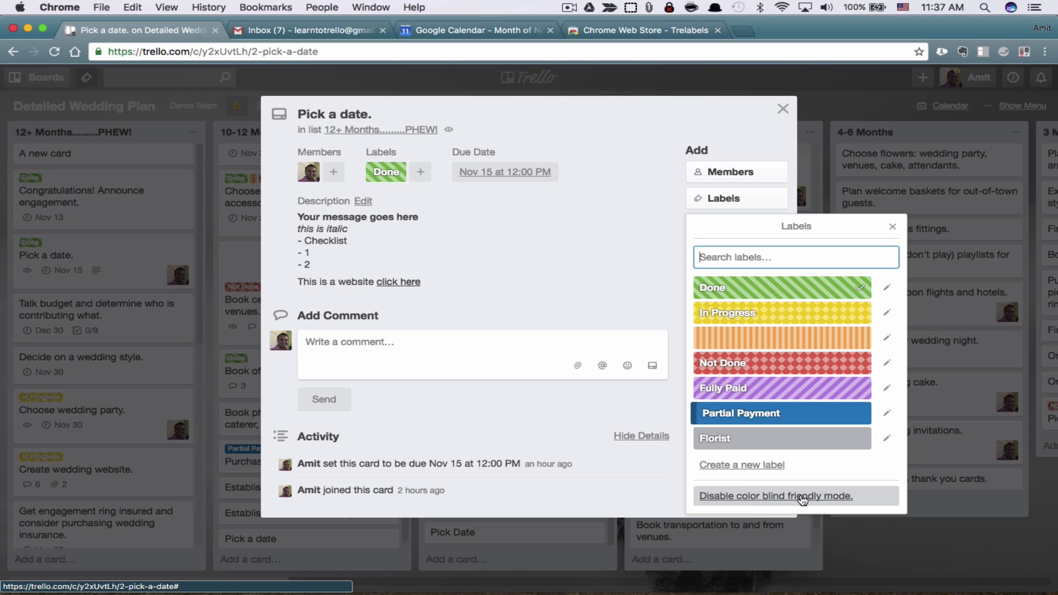
pyautogui.click(773, 498)
pyautogui.click(893, 226)
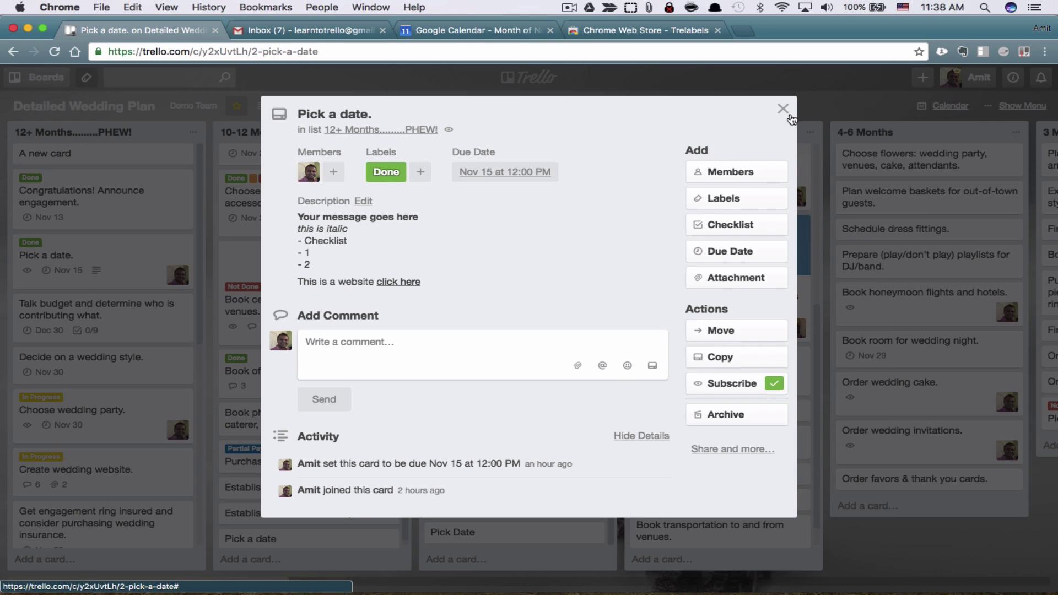
pyautogui.click(783, 109)
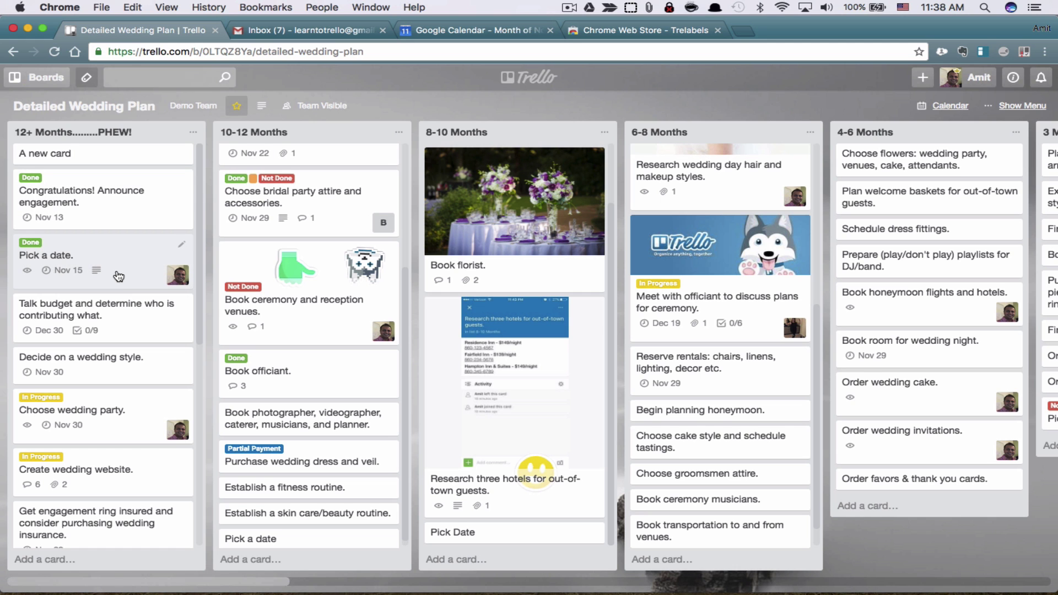
# Try Trelabels Stickers, Default and Tabs styles, finally choosing Tags so labels show names like Done.
pyautogui.click(89, 80)
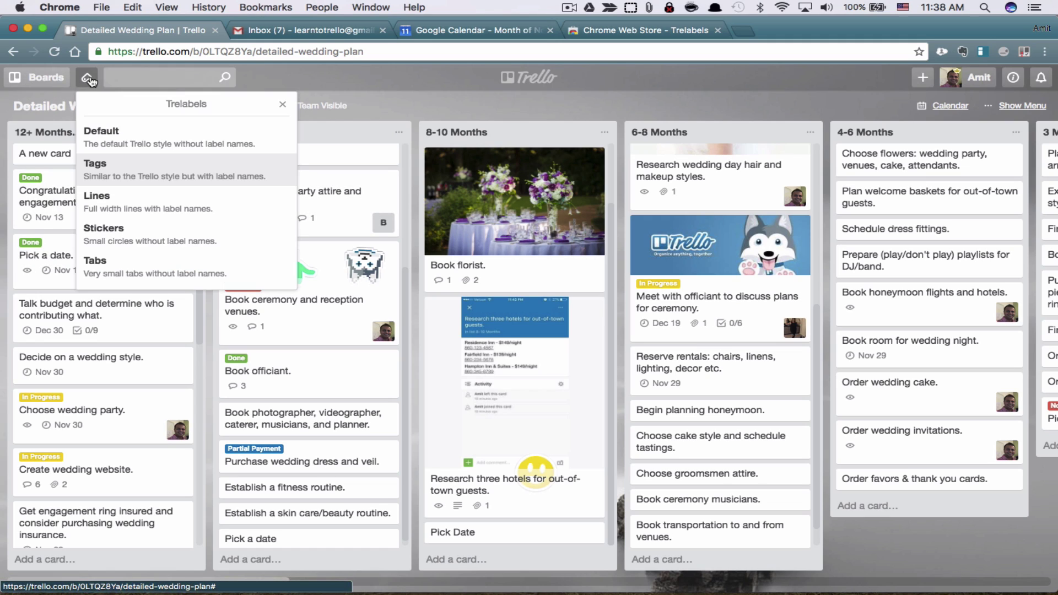
pyautogui.click(114, 169)
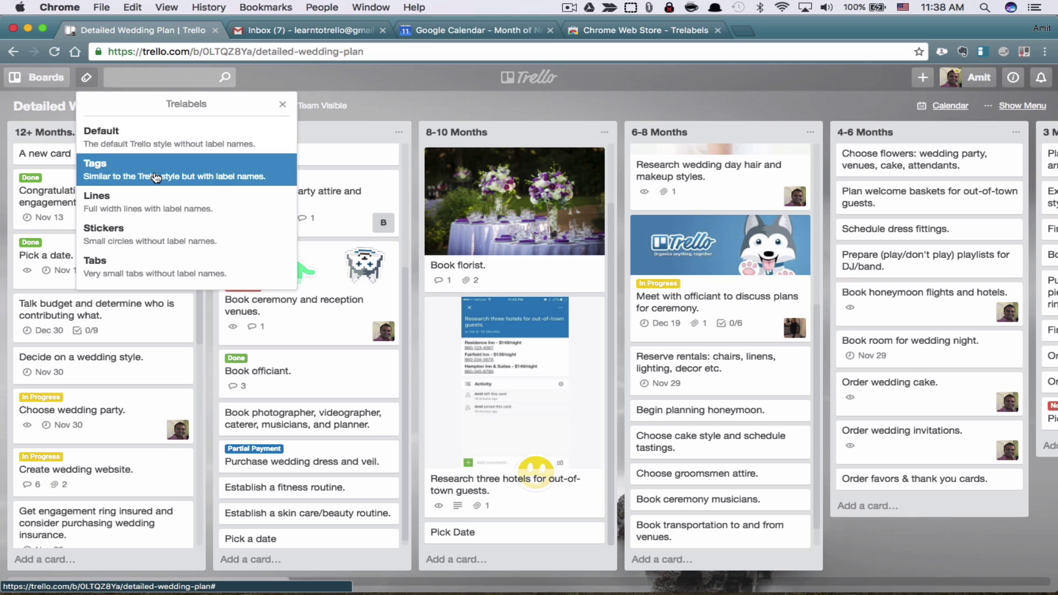
pyautogui.click(157, 177)
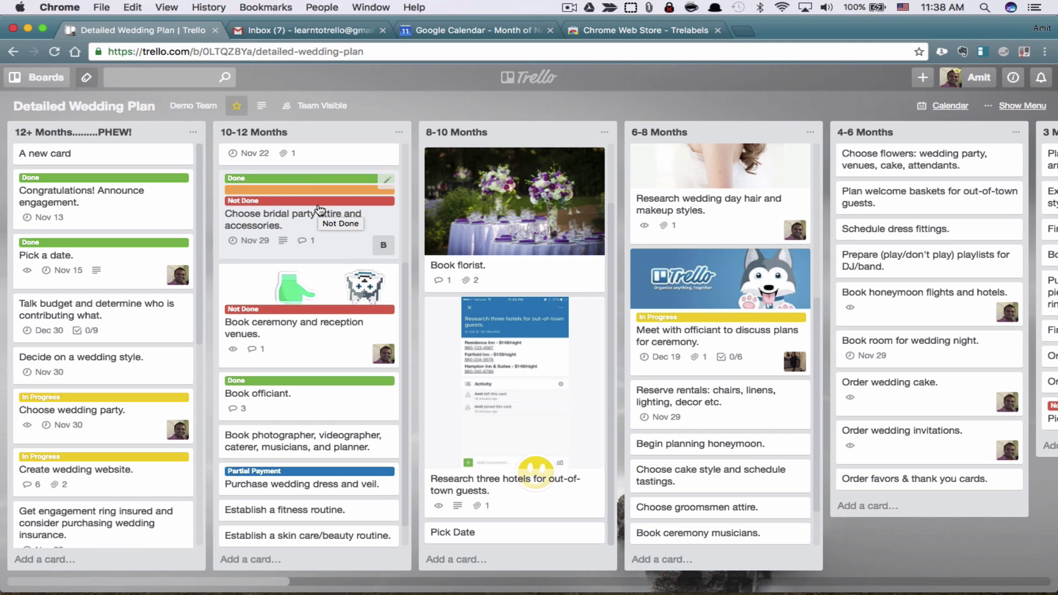
pyautogui.click(88, 78)
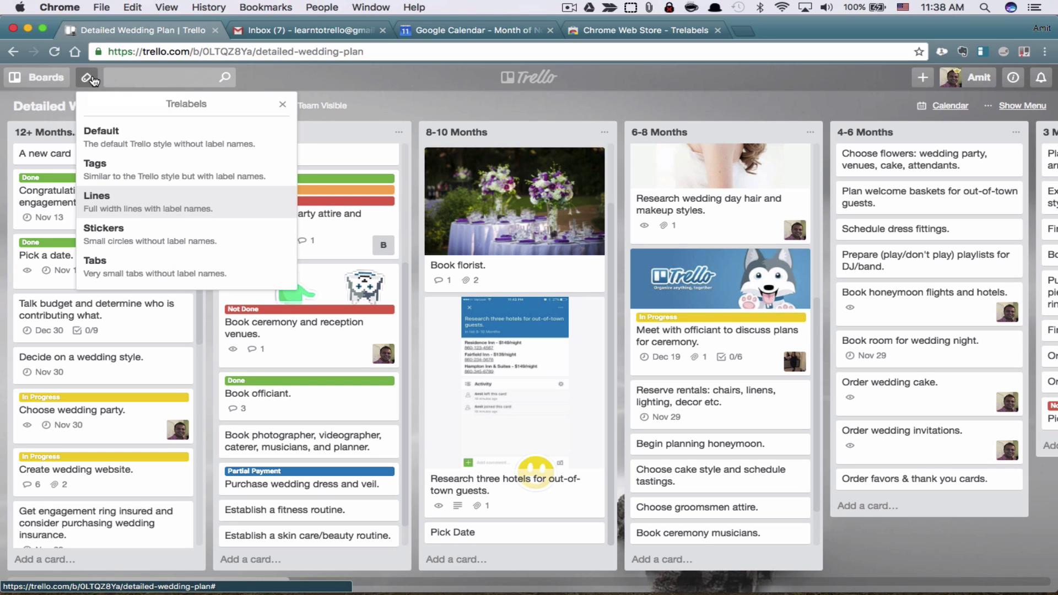
pyautogui.click(143, 245)
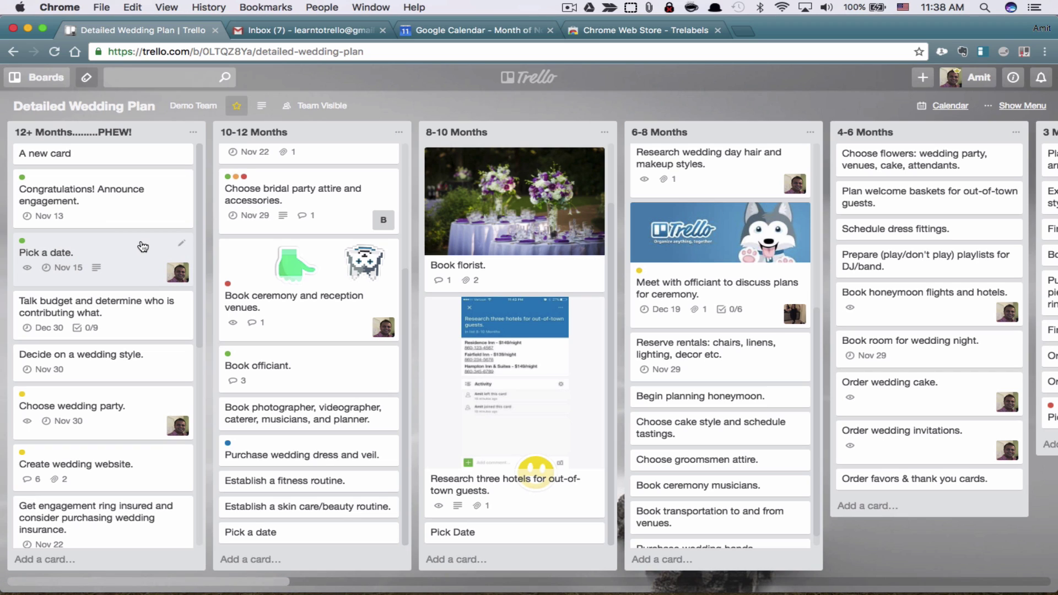
pyautogui.click(86, 77)
pyautogui.click(109, 133)
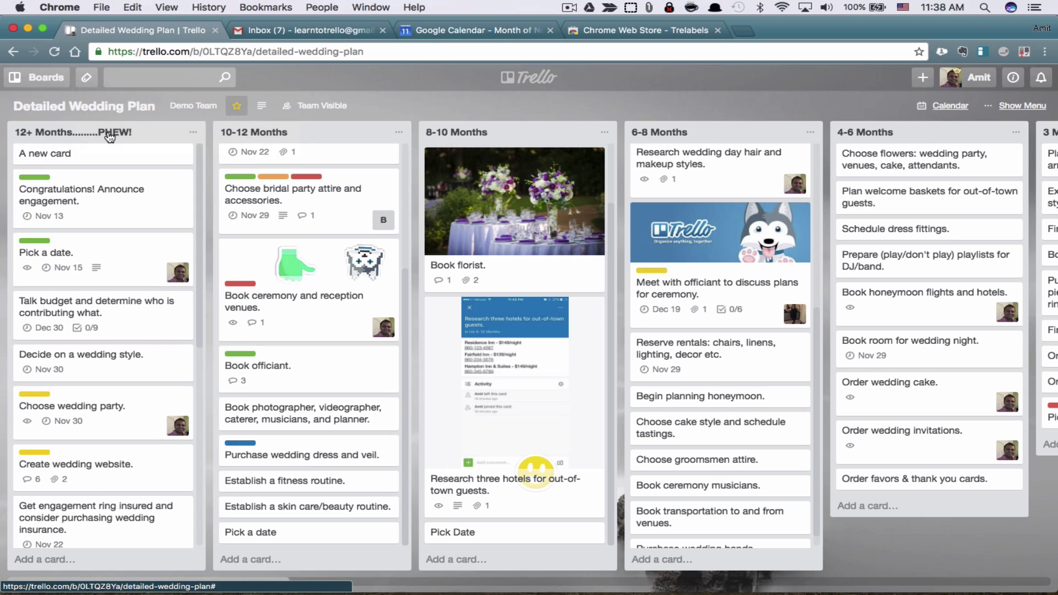
pyautogui.click(87, 77)
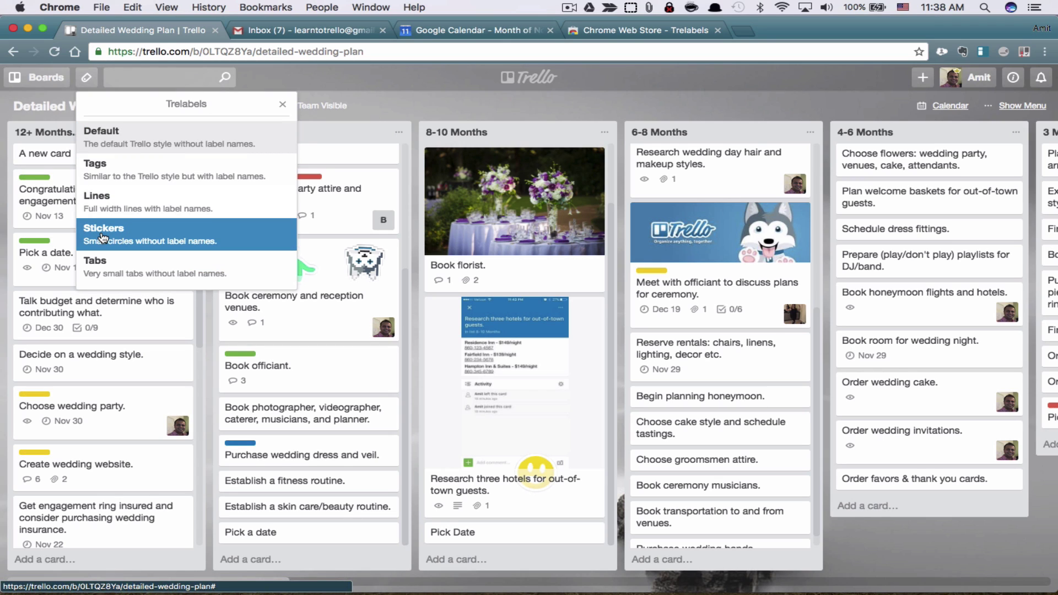
pyautogui.click(111, 267)
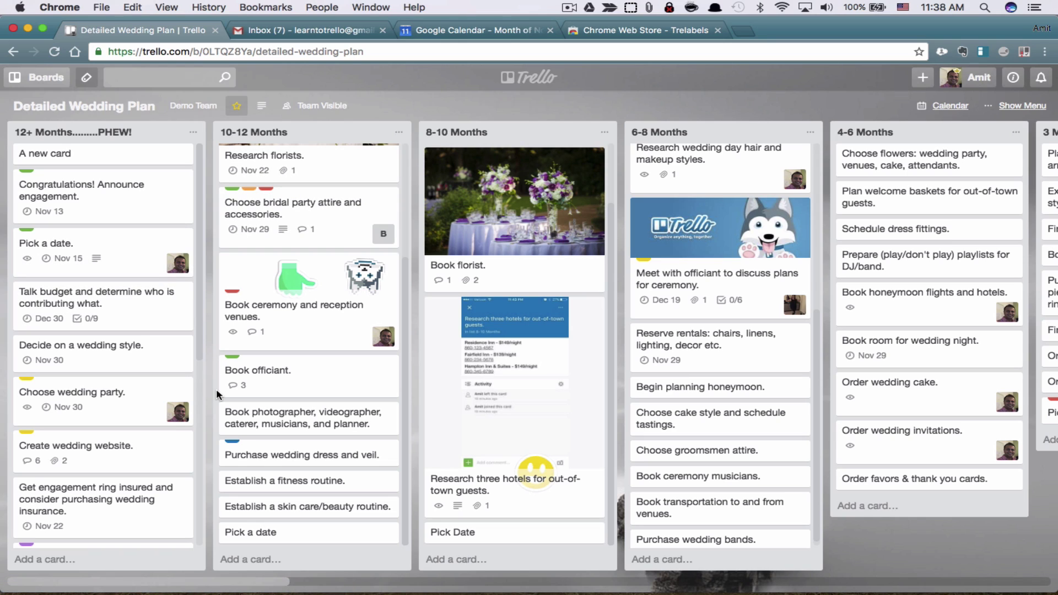
pyautogui.click(86, 77)
pyautogui.click(129, 176)
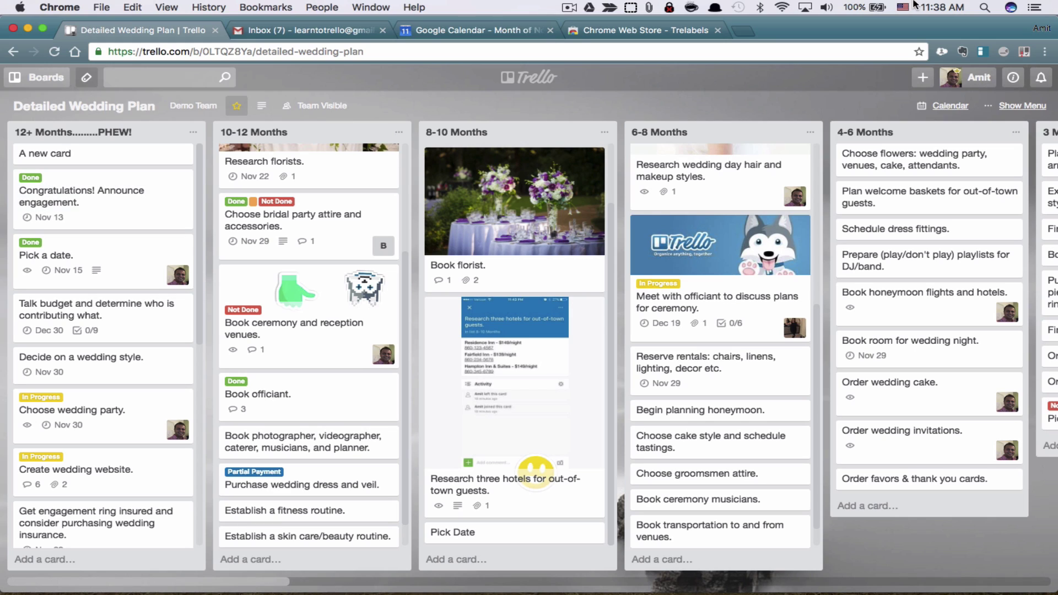
# Open the Ultimello settings tab and search the Chrome Web Store for 'Ultimello', shown as already added.
pyautogui.click(1026, 52)
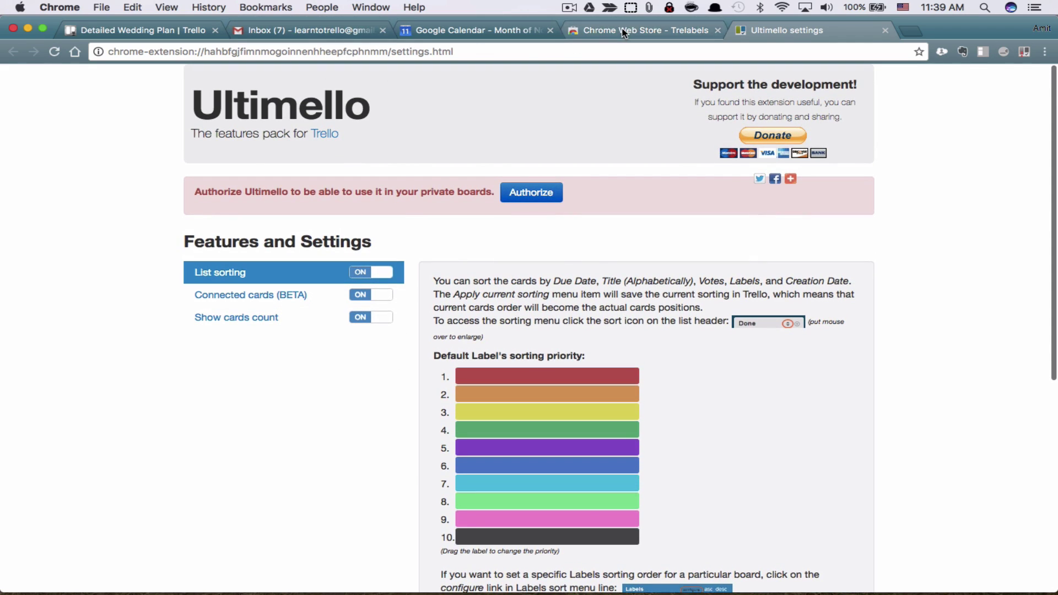
pyautogui.click(624, 33)
pyautogui.moveTo(160, 106); pyautogui.dragTo(4, 106)
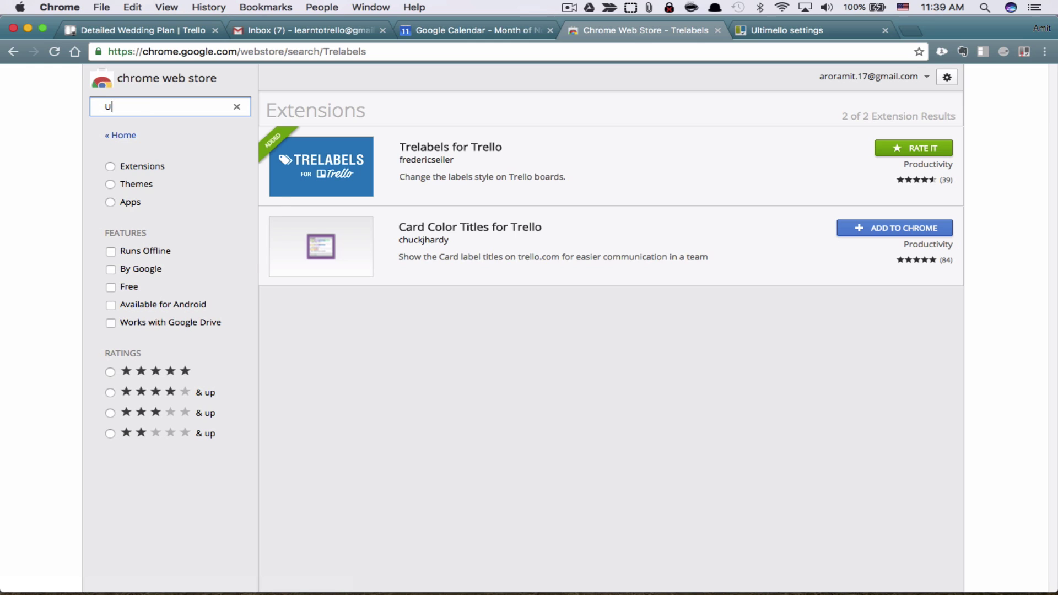
pyautogui.write('ltimello')
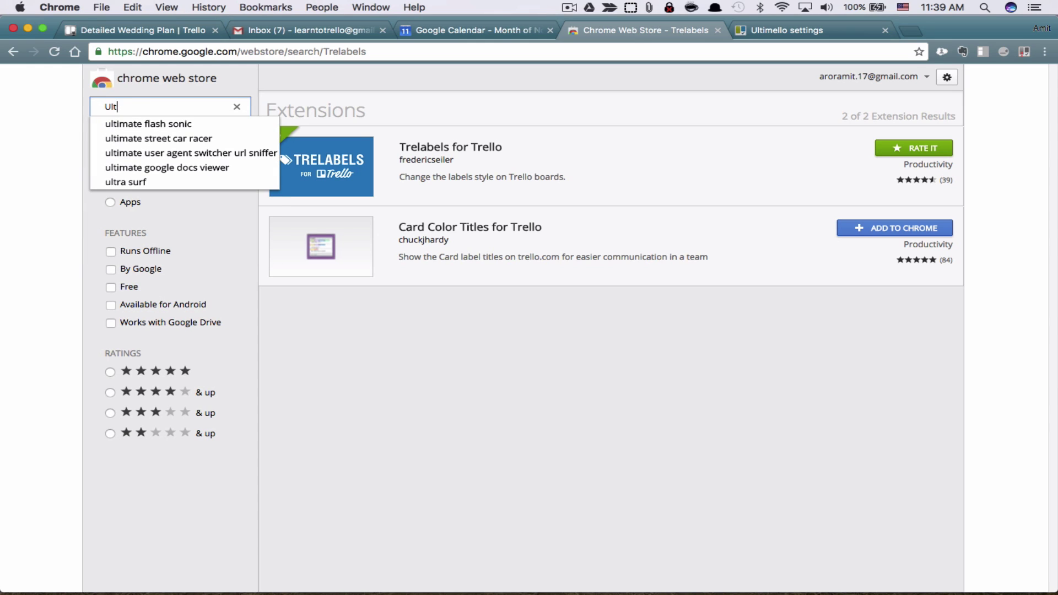
pyautogui.press('Return')
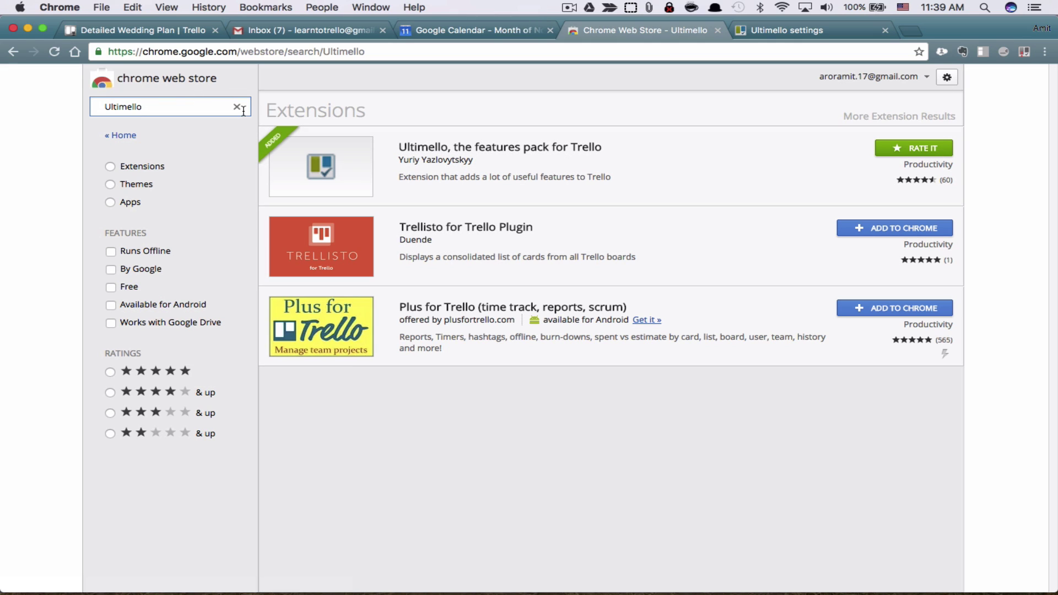
pyautogui.click(238, 107)
# Search the store for 'Trello', filter to extensions, and browse results including List Layouts for Trello.
pyautogui.write('Tre')
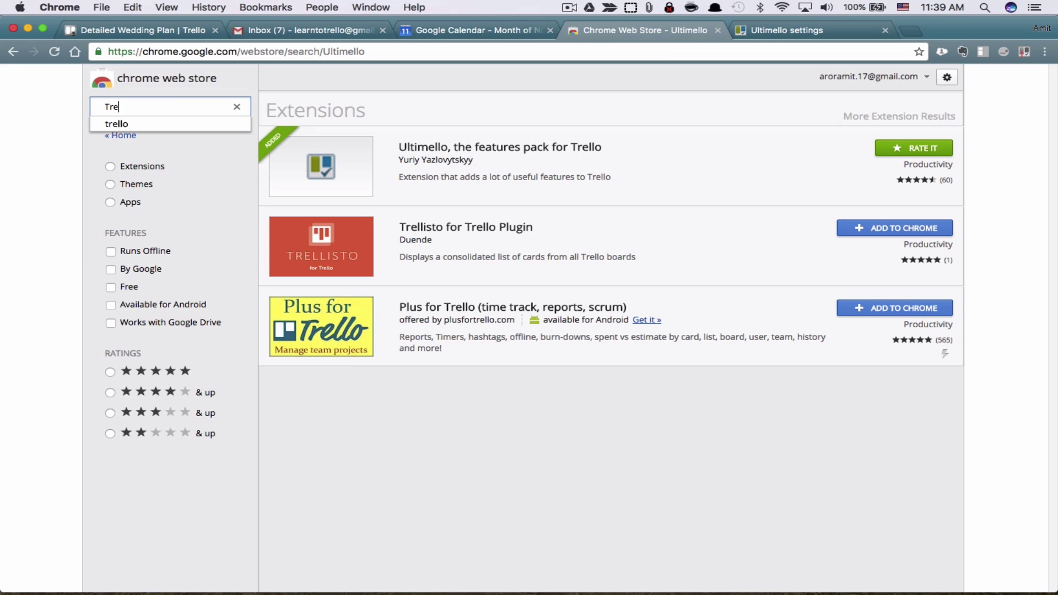
pyautogui.write('llo')
pyautogui.press('Return')
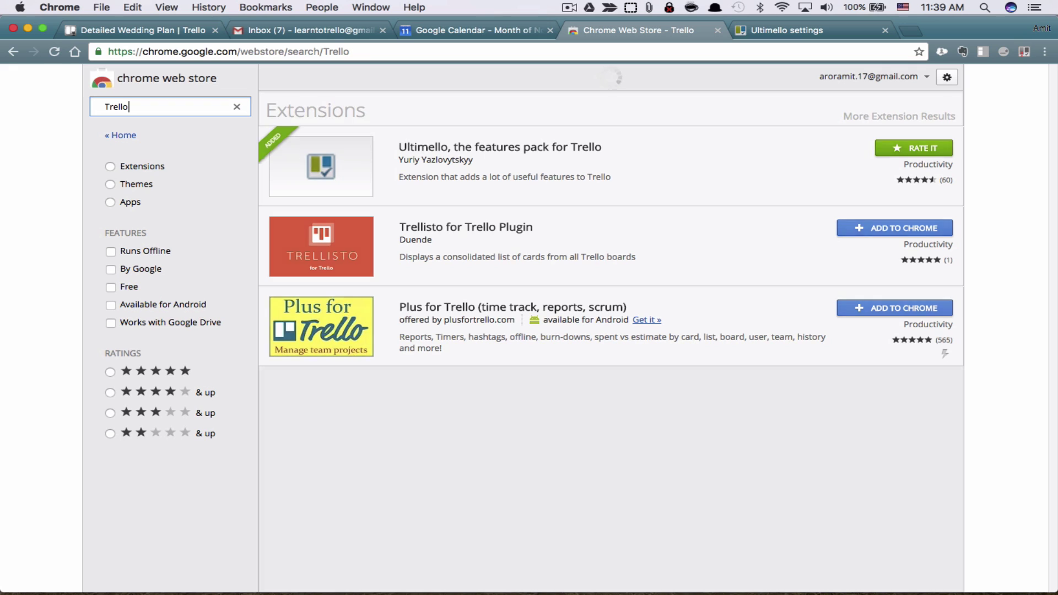
pyautogui.scroll(-2, 638, 359)
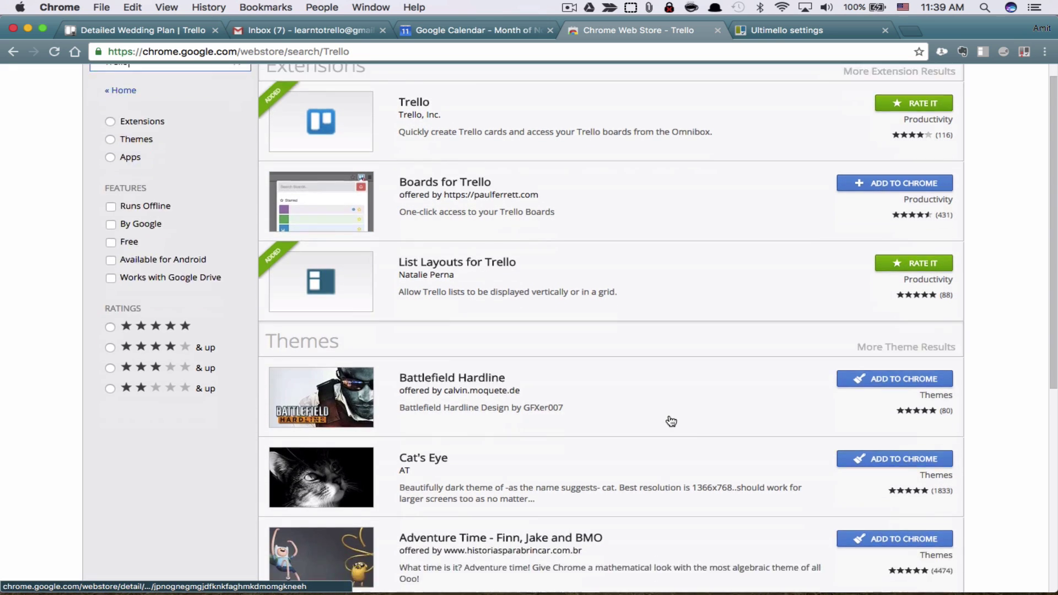
pyautogui.scroll(-2, 670, 421)
pyautogui.scroll(3, 669, 420)
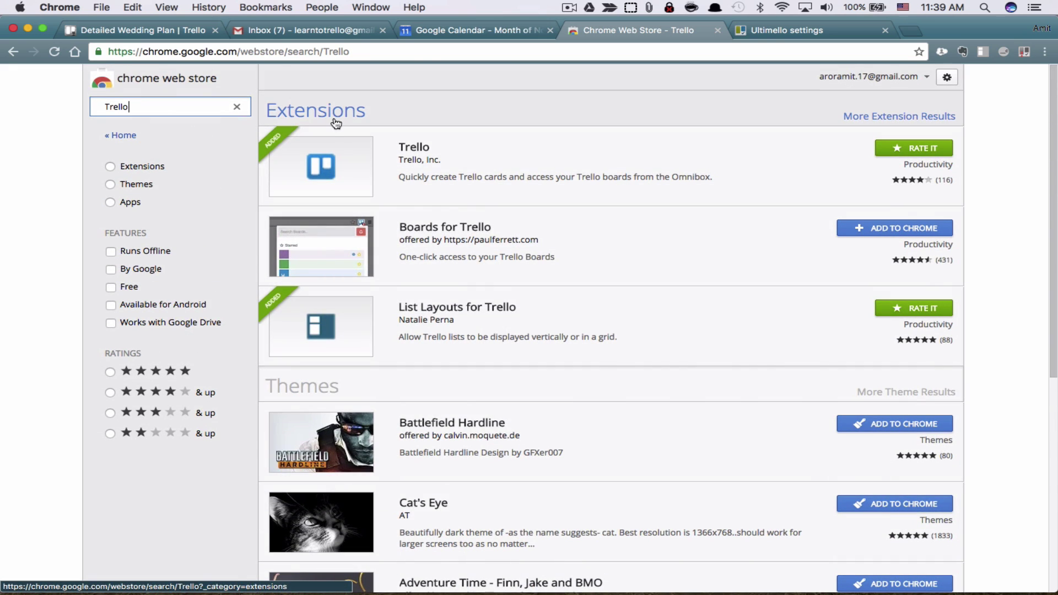
pyautogui.click(336, 122)
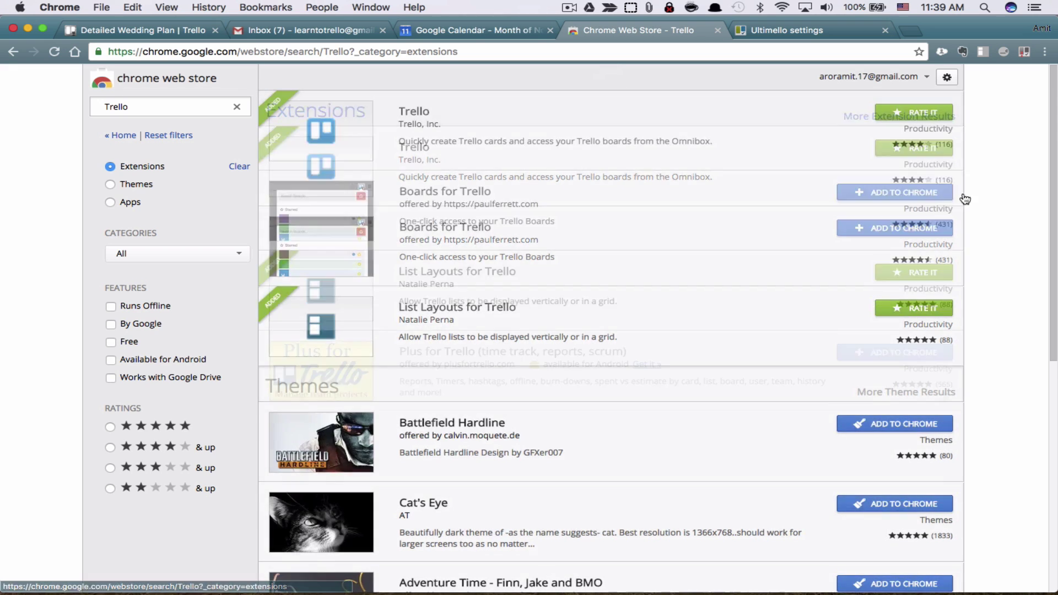
pyautogui.scroll(-10, 610, 401)
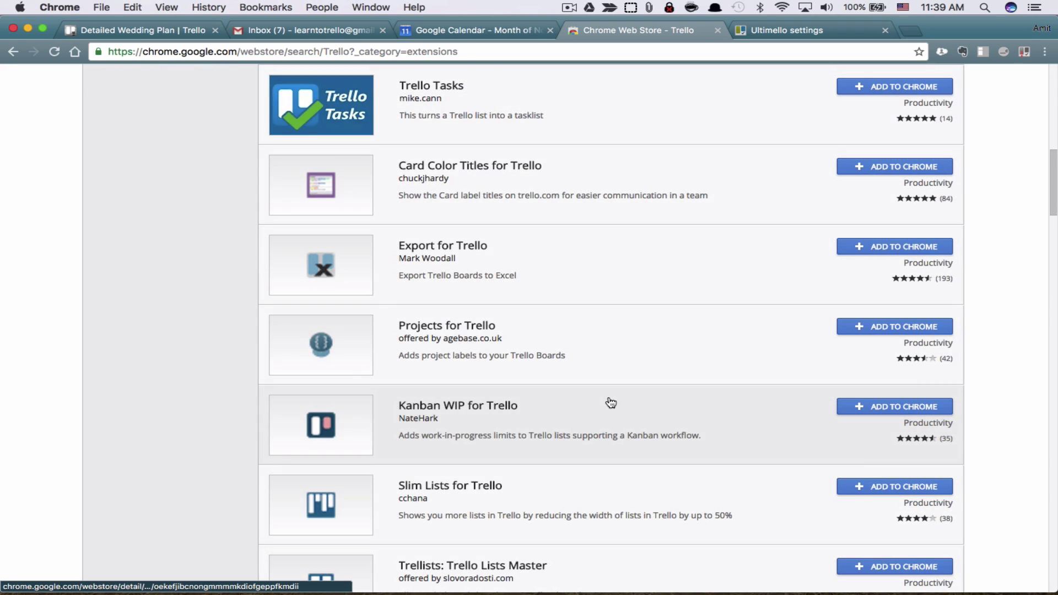
pyautogui.scroll(-8, 611, 403)
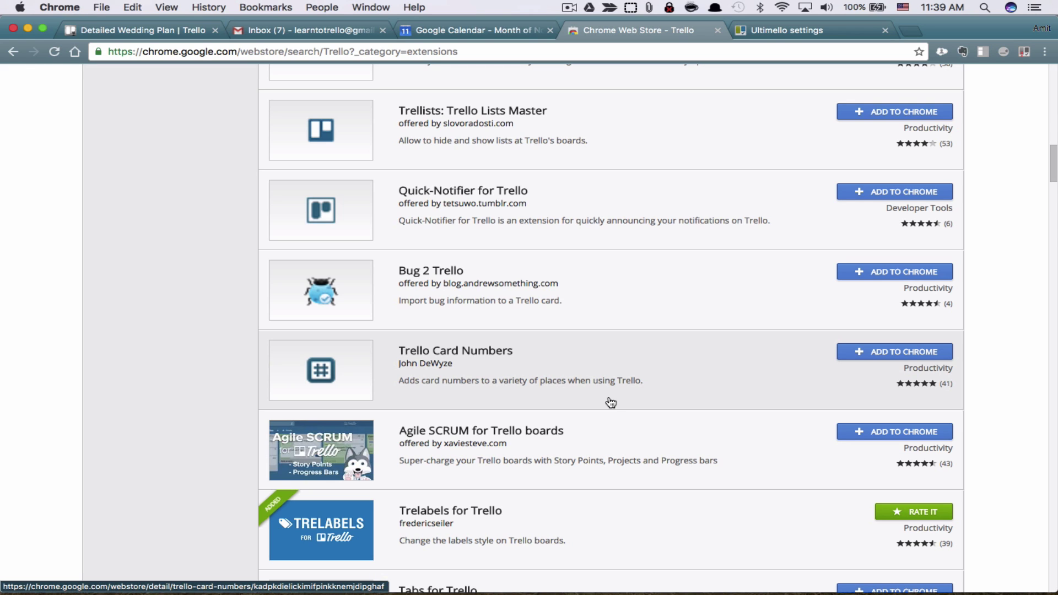
pyautogui.scroll(-10, 611, 403)
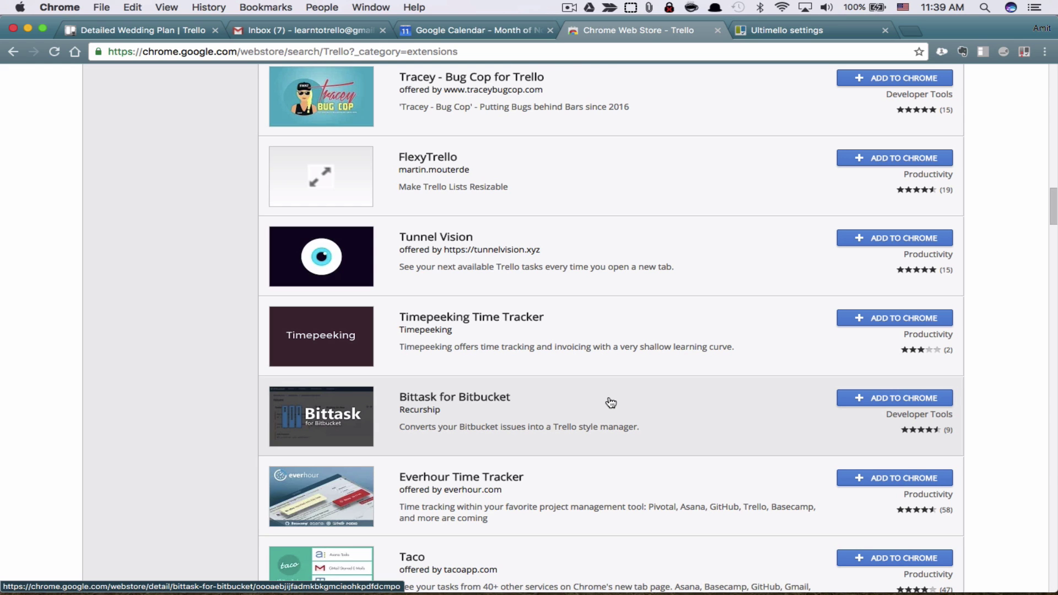
pyautogui.scroll(20, 611, 403)
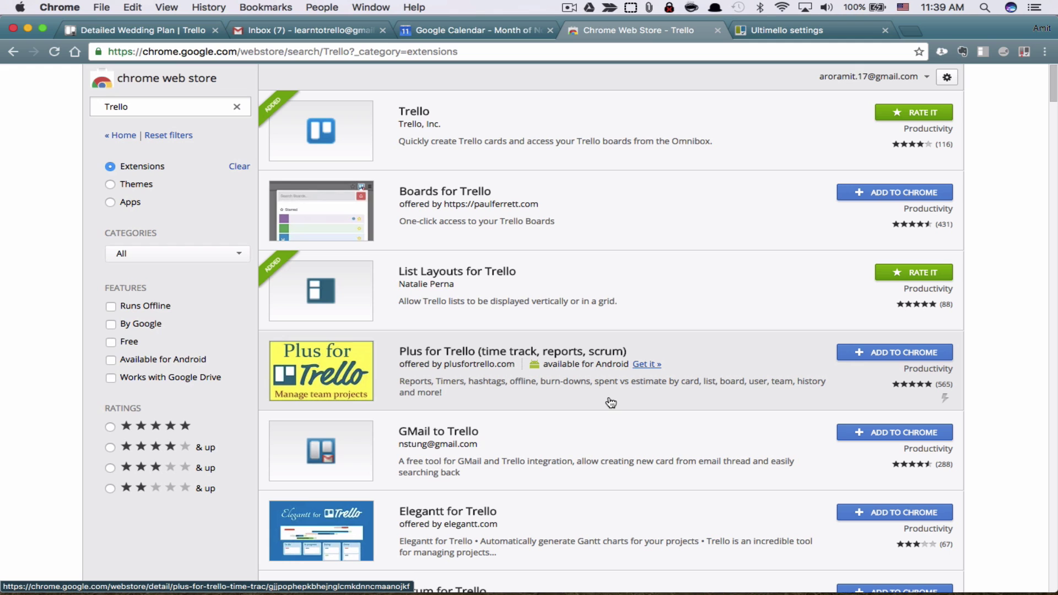
# Authorize Ultimello for the Trello account and reload the wedding board so lists show card counts.
pyautogui.click(810, 37)
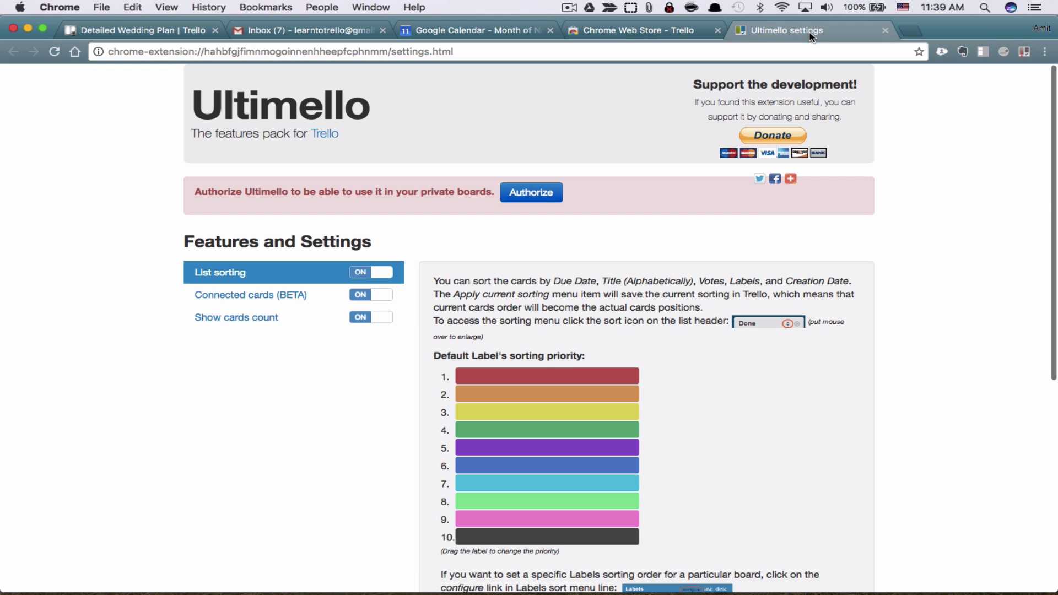
pyautogui.scroll(-5, 716, 427)
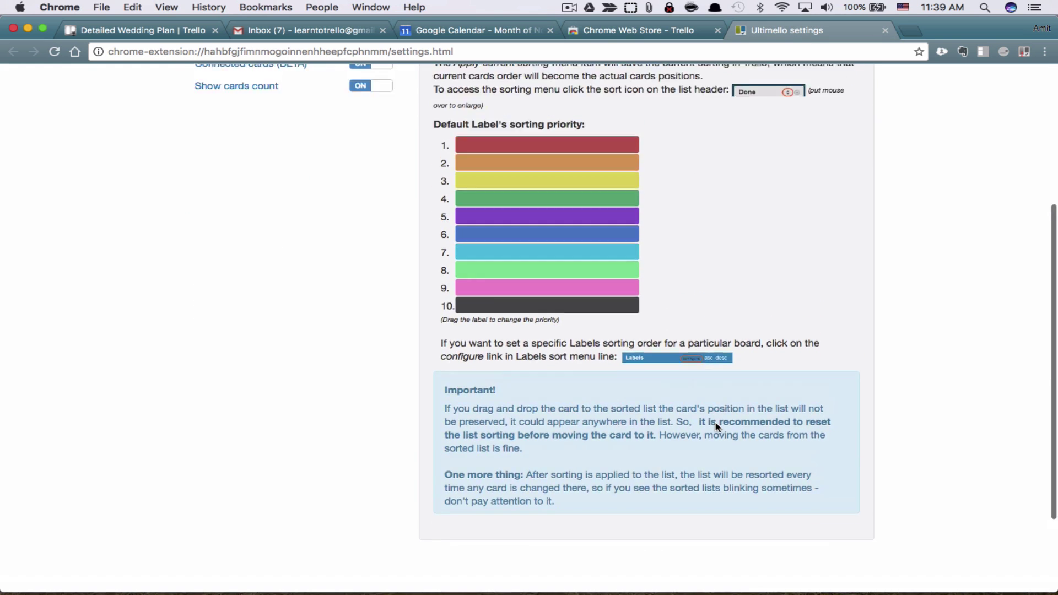
pyautogui.scroll(5, 717, 427)
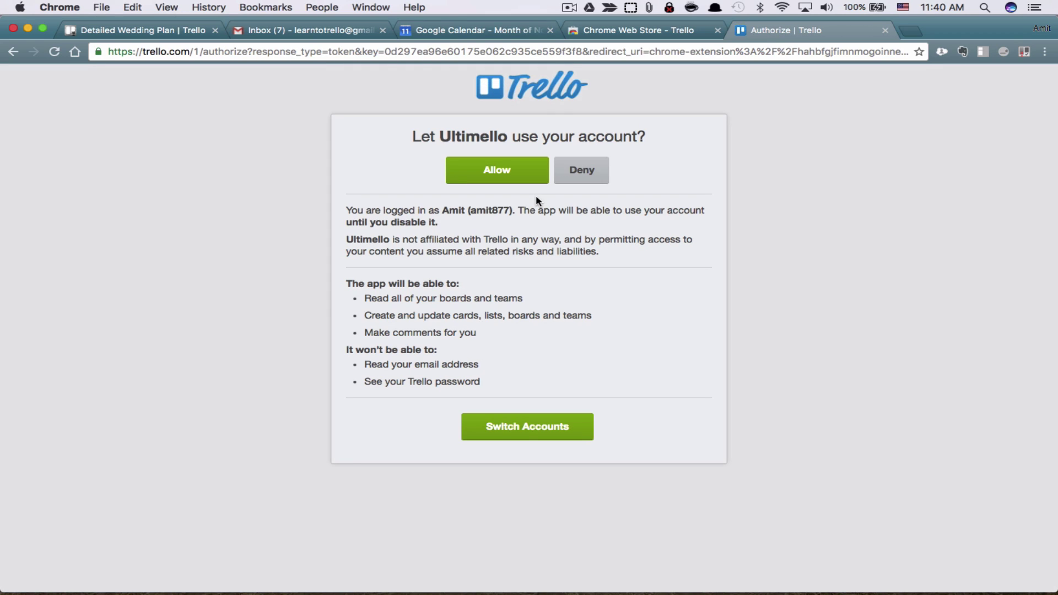
pyautogui.click(486, 170)
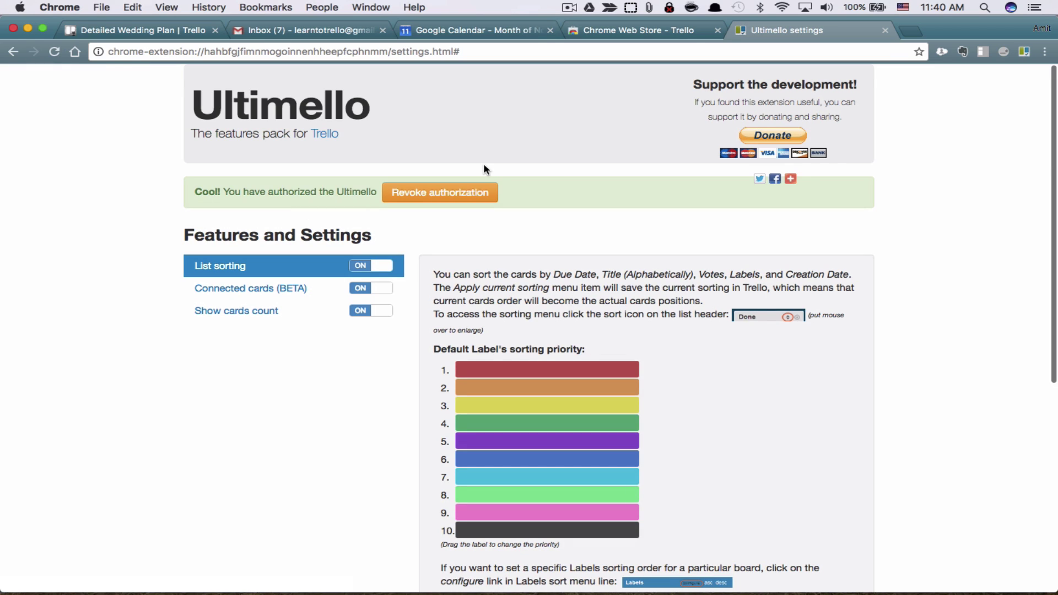
pyautogui.click(157, 31)
pyautogui.click(50, 53)
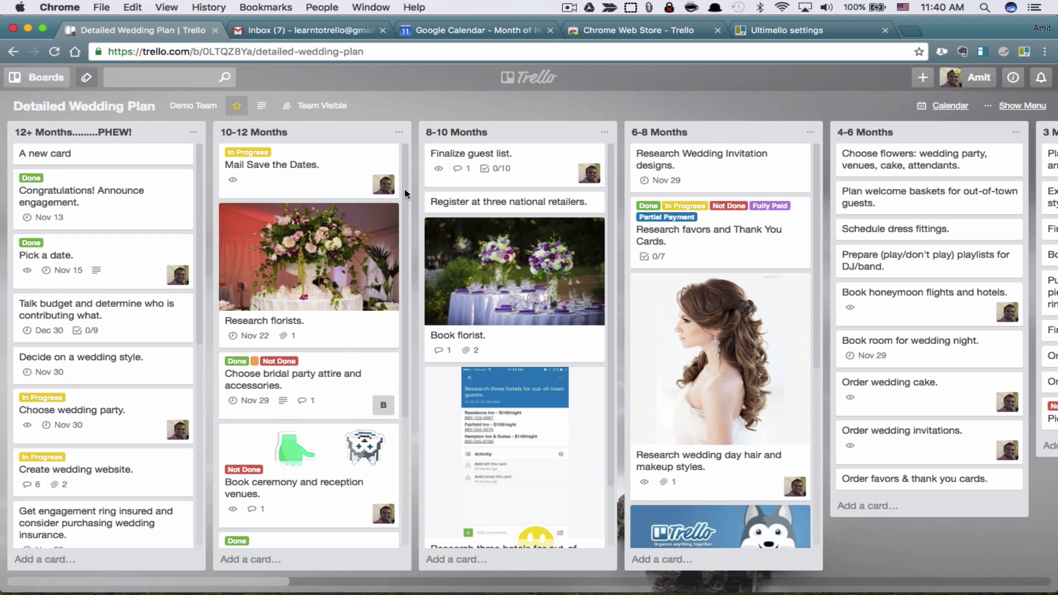
# Drag the 12+ Months list into the second column of the wedding board.
pyautogui.click(22, 133)
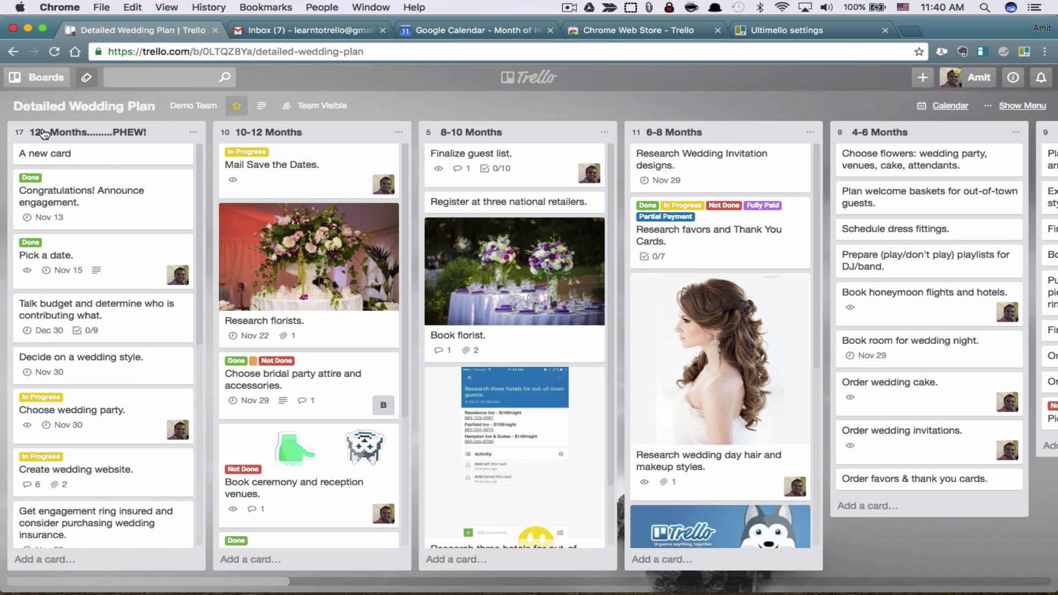
pyautogui.moveTo(25, 133); pyautogui.dragTo(152, 138)
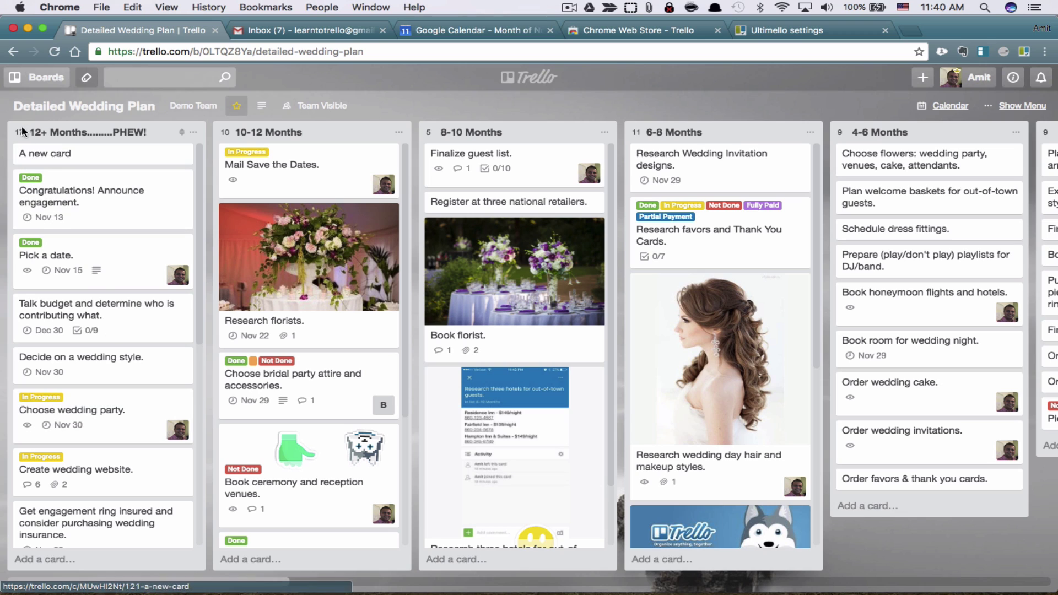
pyautogui.scroll(-5, 107, 290)
pyautogui.scroll(5, 106, 290)
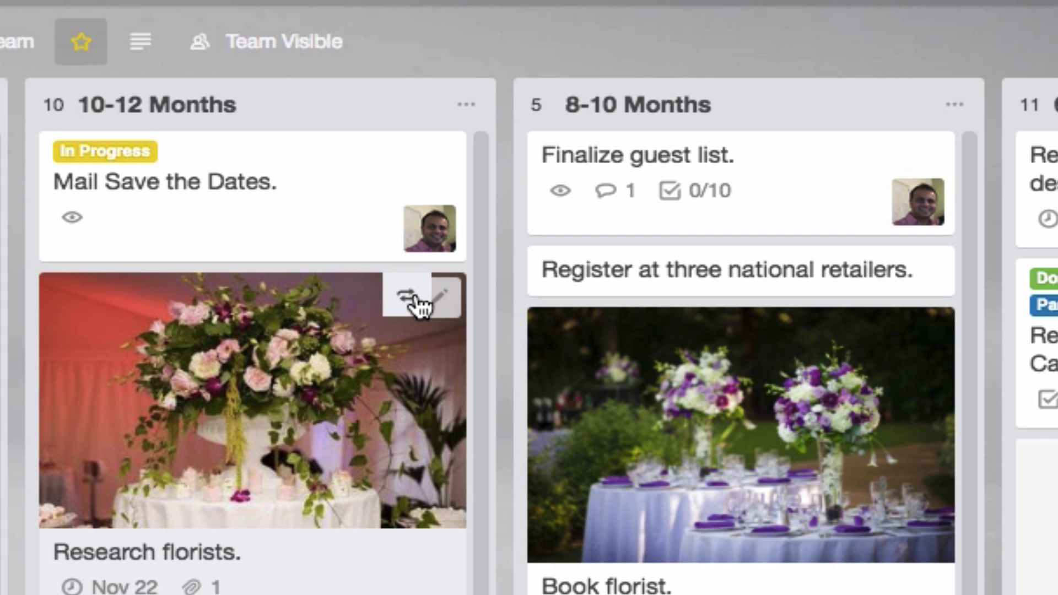
# Connect Book florist as a child card of Research florists using Ultimello connections.
pyautogui.click(418, 305)
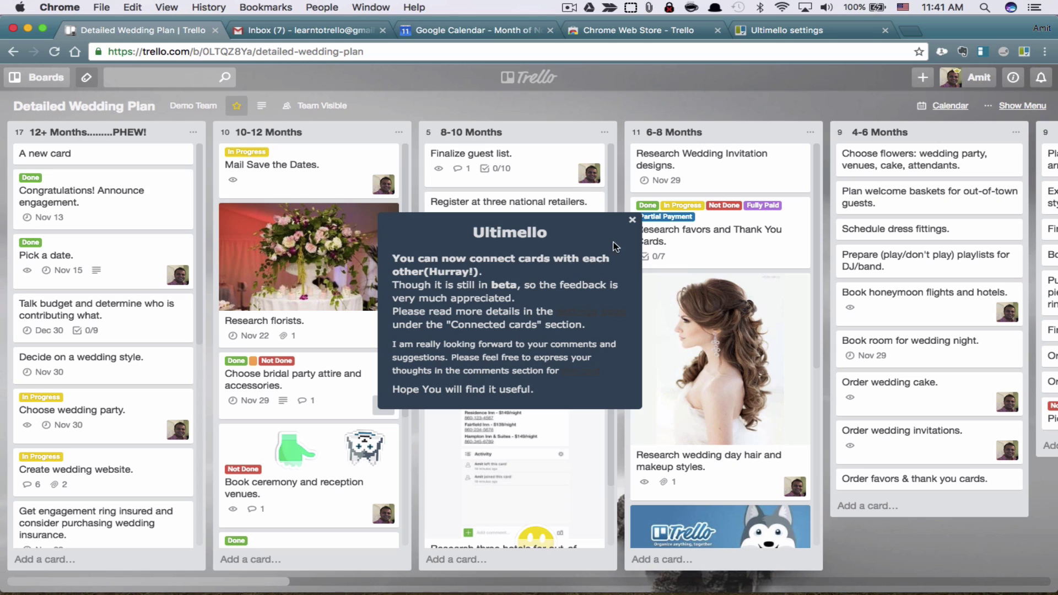
pyautogui.click(633, 219)
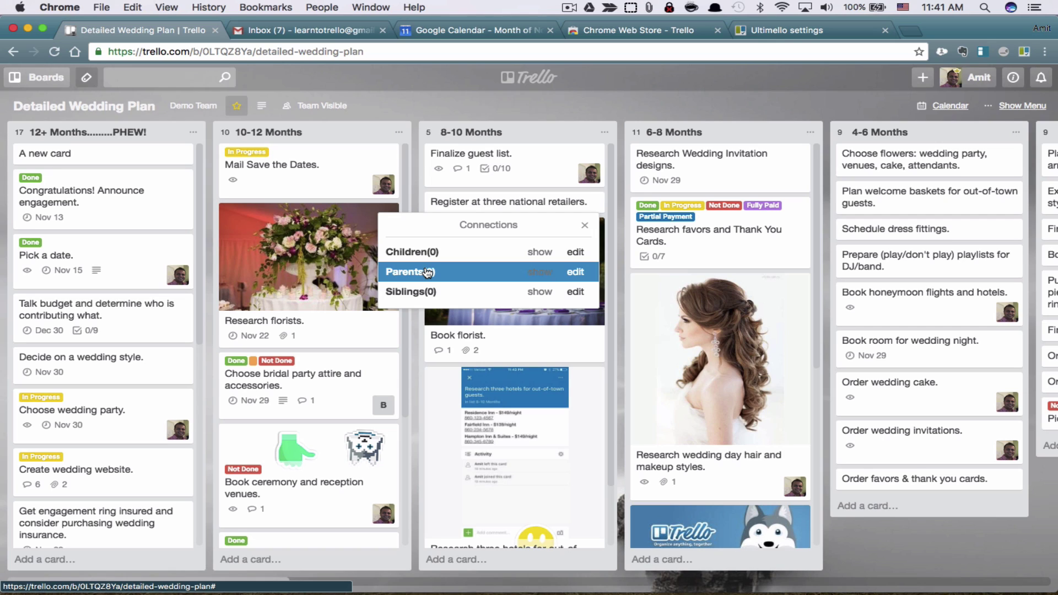
pyautogui.click(576, 272)
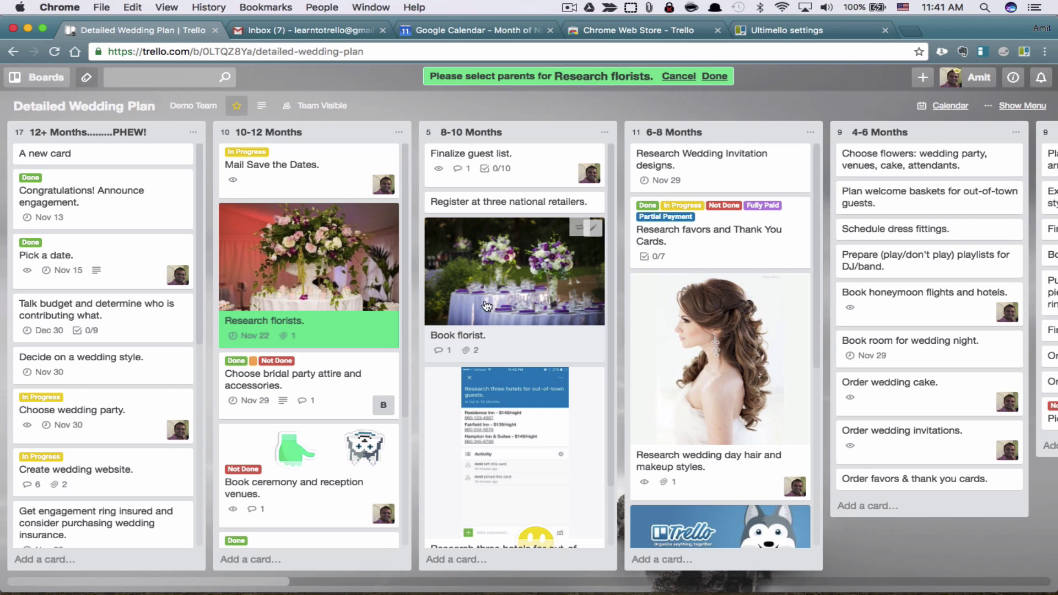
pyautogui.click(694, 77)
pyautogui.click(377, 210)
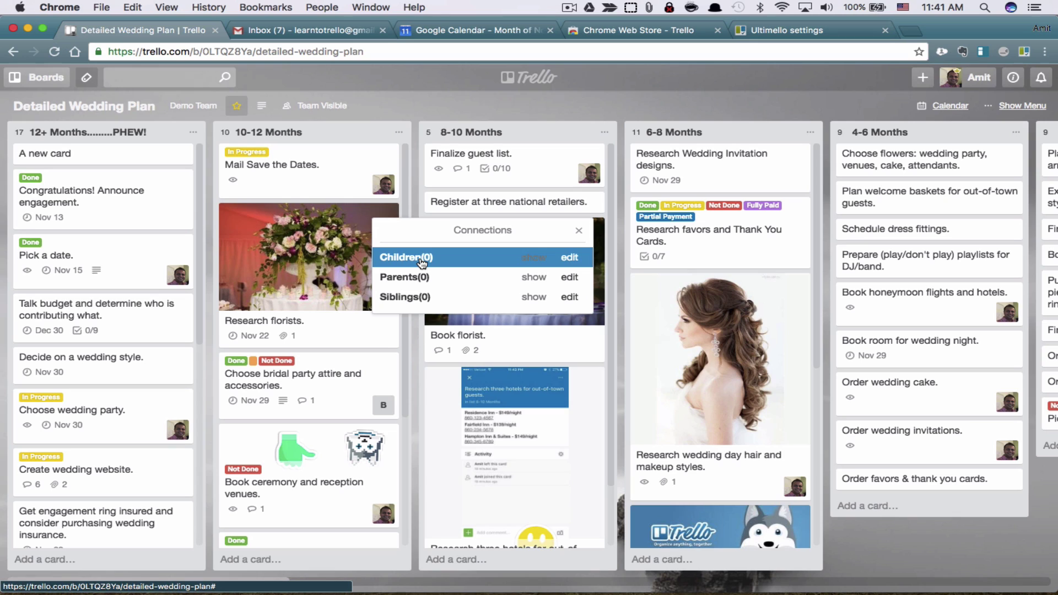
pyautogui.click(571, 258)
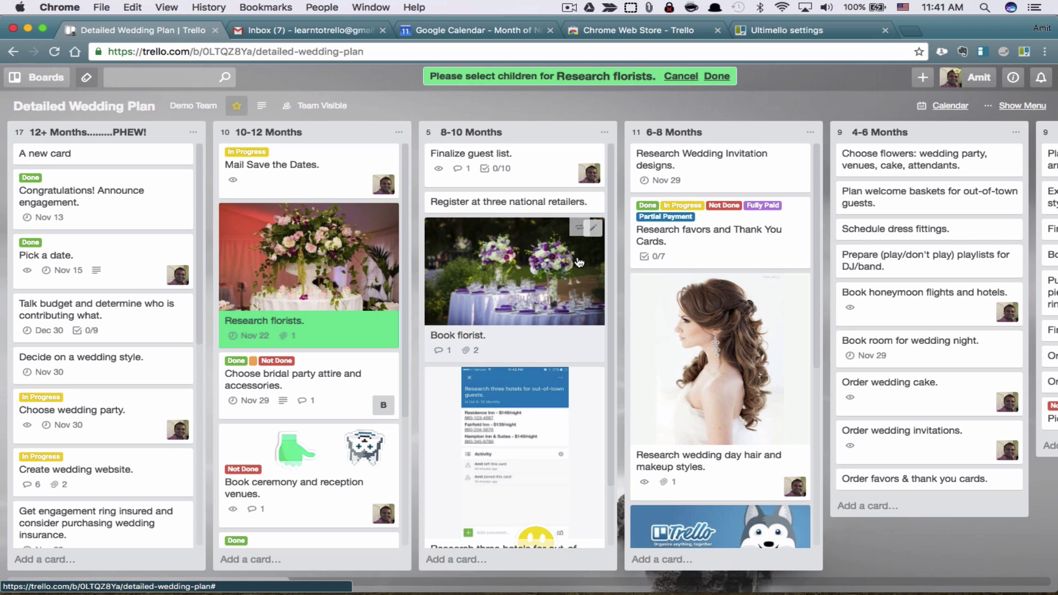
pyautogui.click(556, 252)
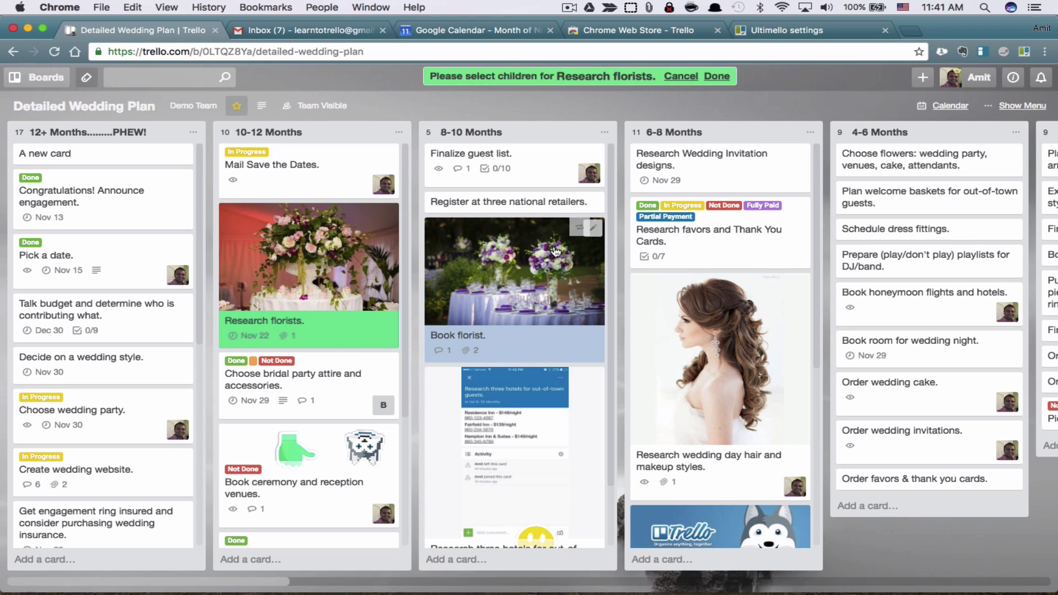
pyautogui.click(718, 77)
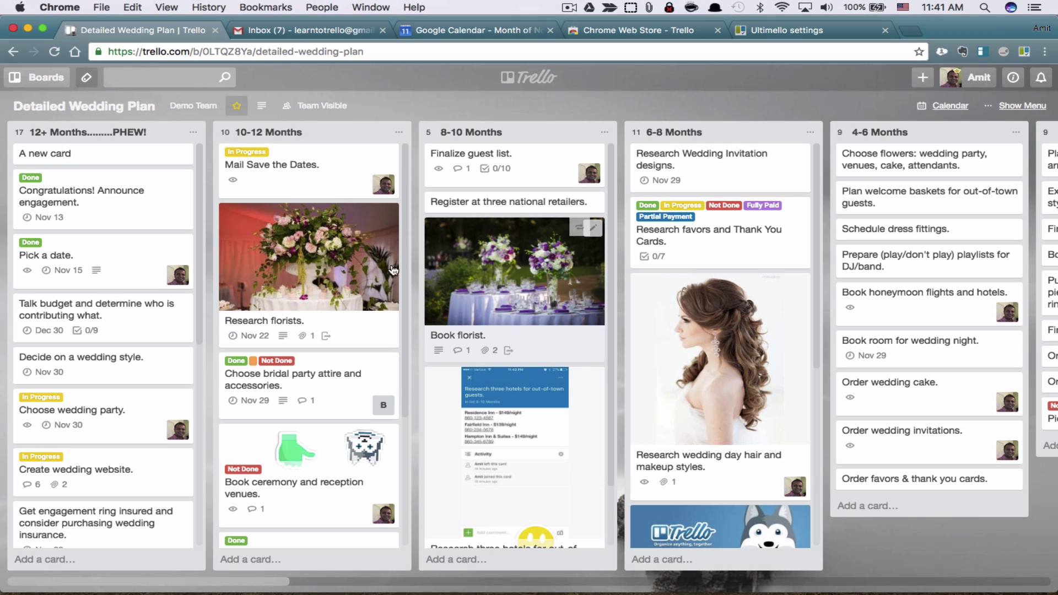
# Check the Research florists card's connection, then drag the 10-12 Months list header.
pyautogui.click(264, 275)
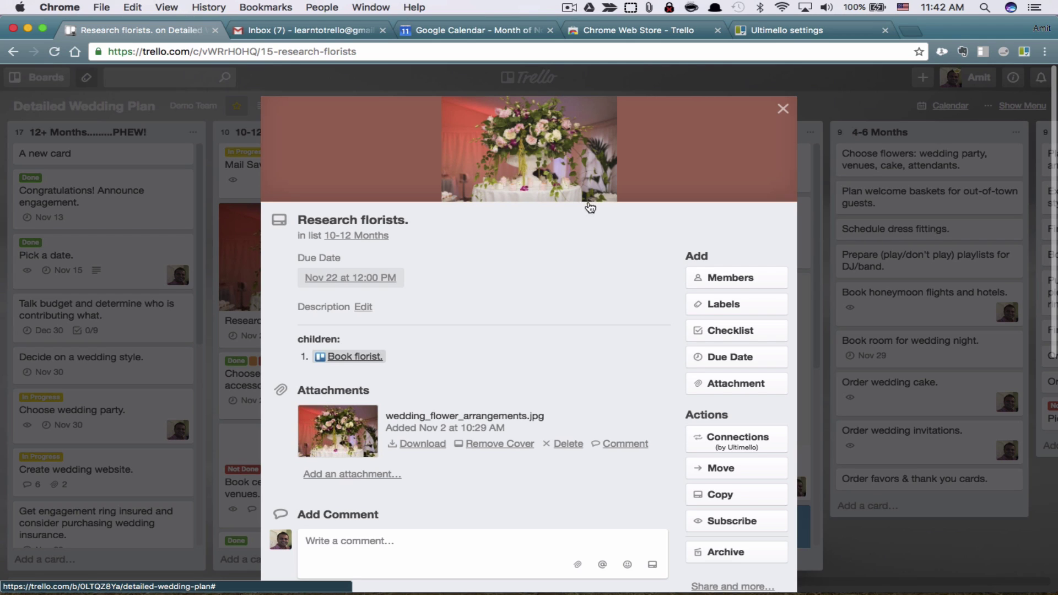
pyautogui.click(363, 358)
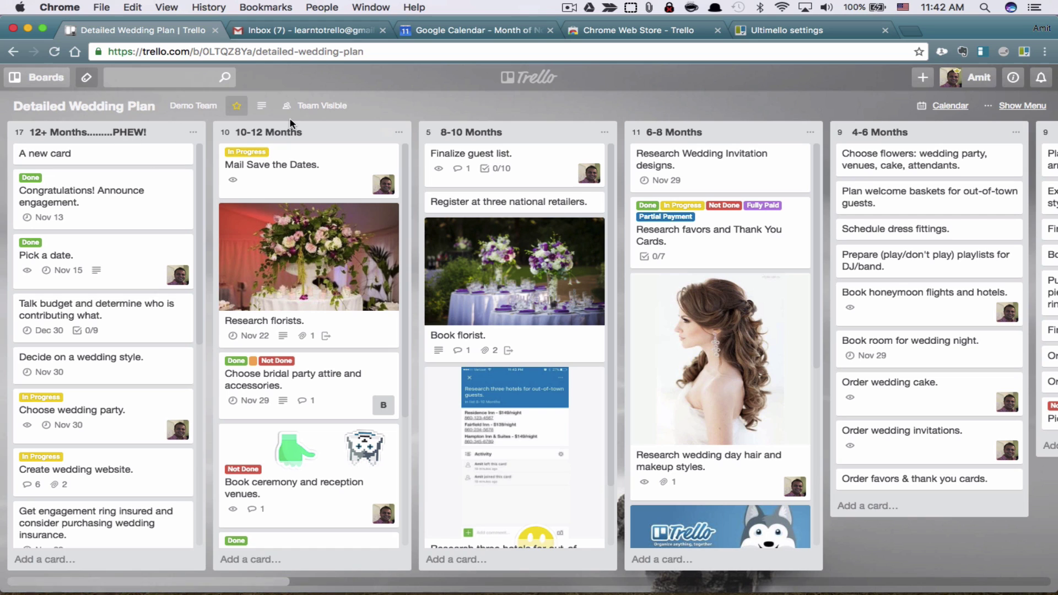
pyautogui.moveTo(321, 133); pyautogui.dragTo(343, 185)
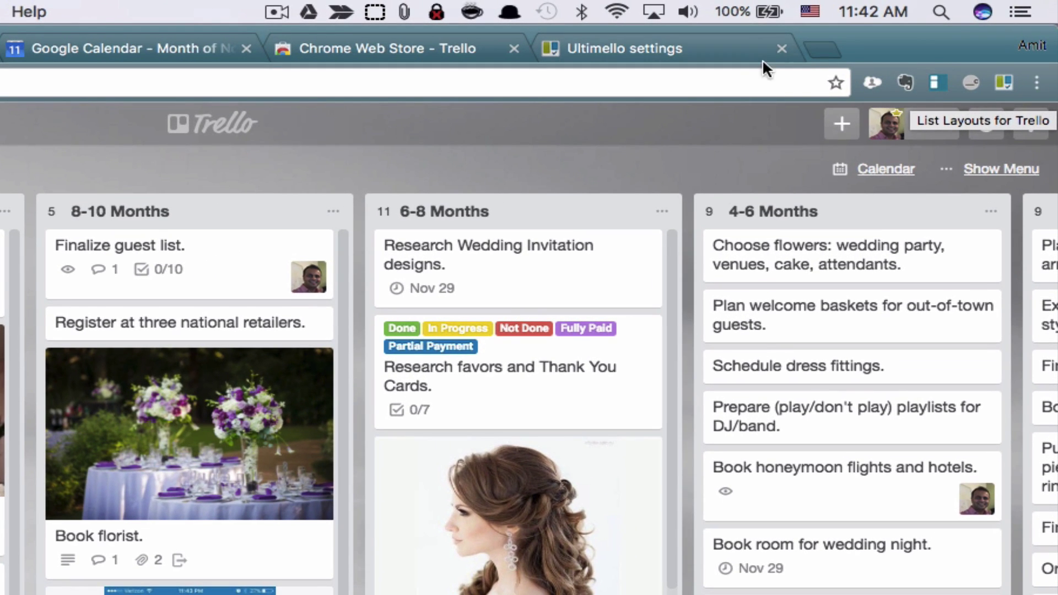
# Close the Ultimello settings page and search the Chrome Web Store for 'List layout'.
pyautogui.click(733, 50)
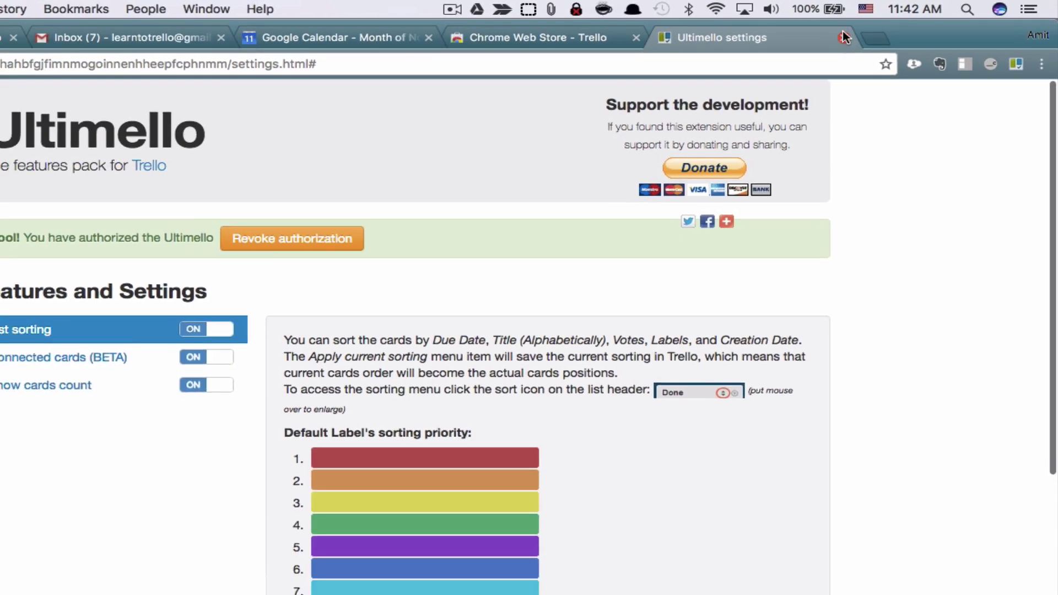
pyautogui.click(782, 48)
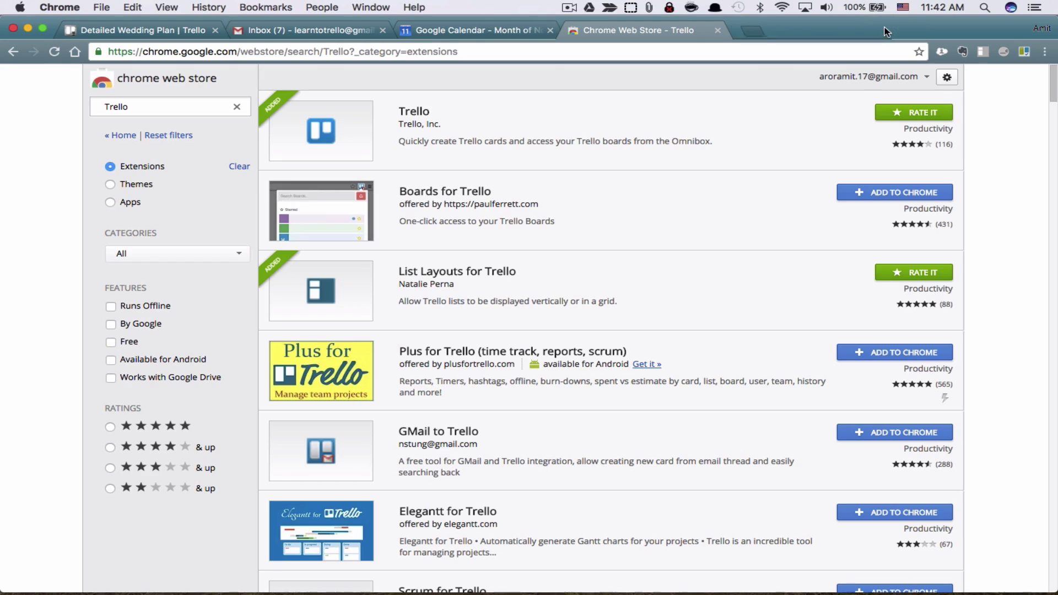
pyautogui.click(172, 111)
pyautogui.press('super+a')
pyautogui.write('List layout')
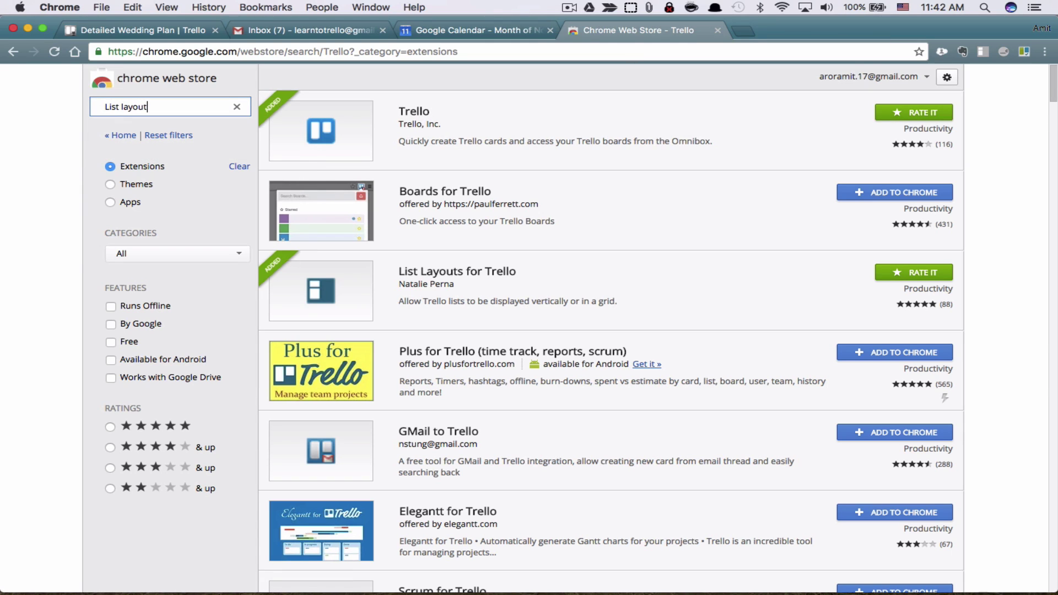
pyautogui.press('Return')
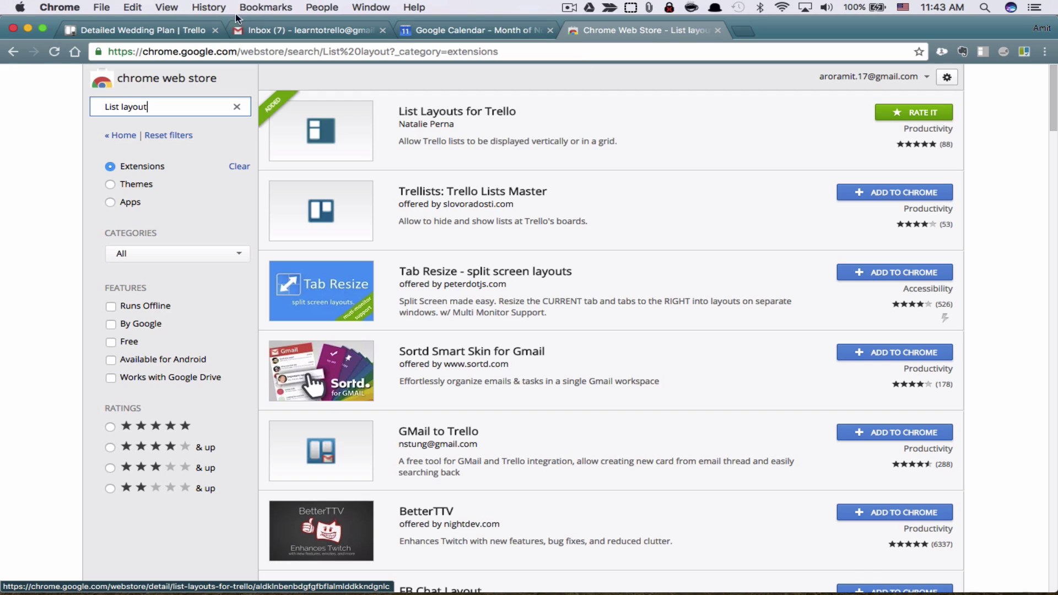
pyautogui.click(182, 34)
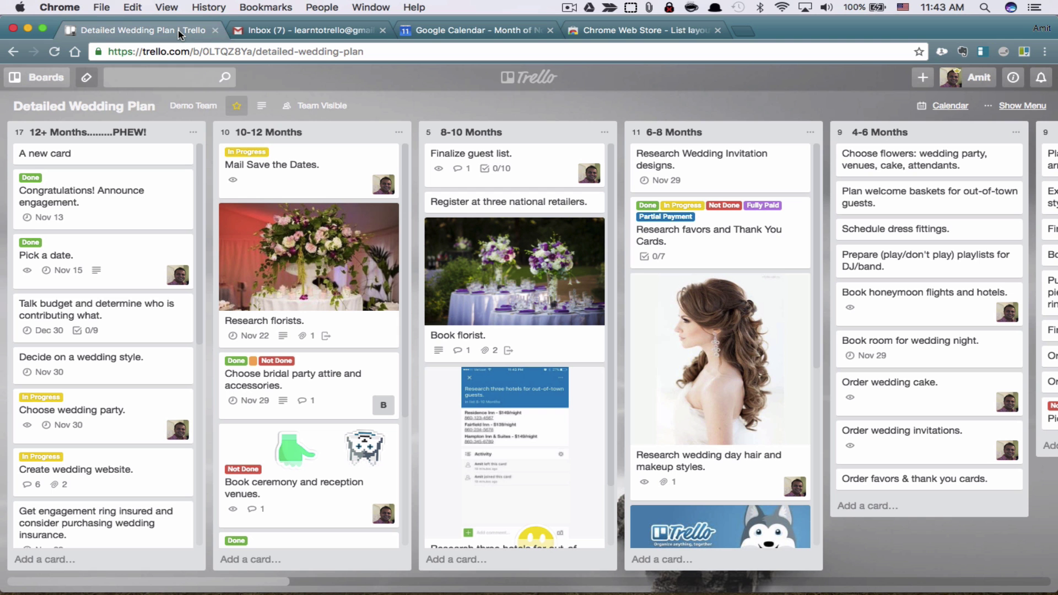
# Switch the wedding board's lists to a List Layouts grid, then to a single stacked column.
pyautogui.click(982, 53)
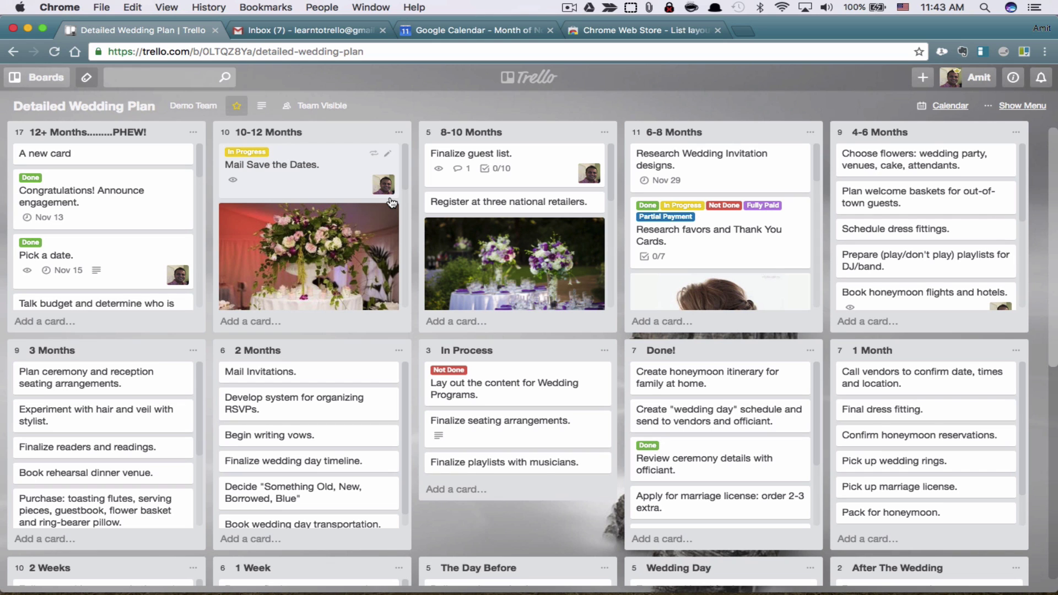
pyautogui.scroll(-8, 496, 386)
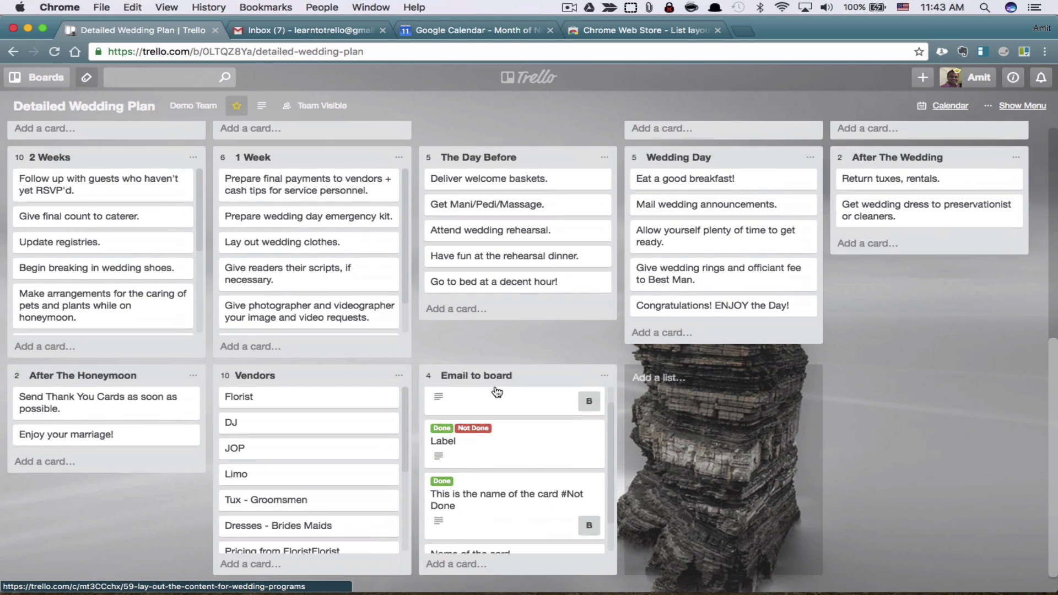
pyautogui.scroll(4, 497, 392)
pyautogui.scroll(3, 497, 391)
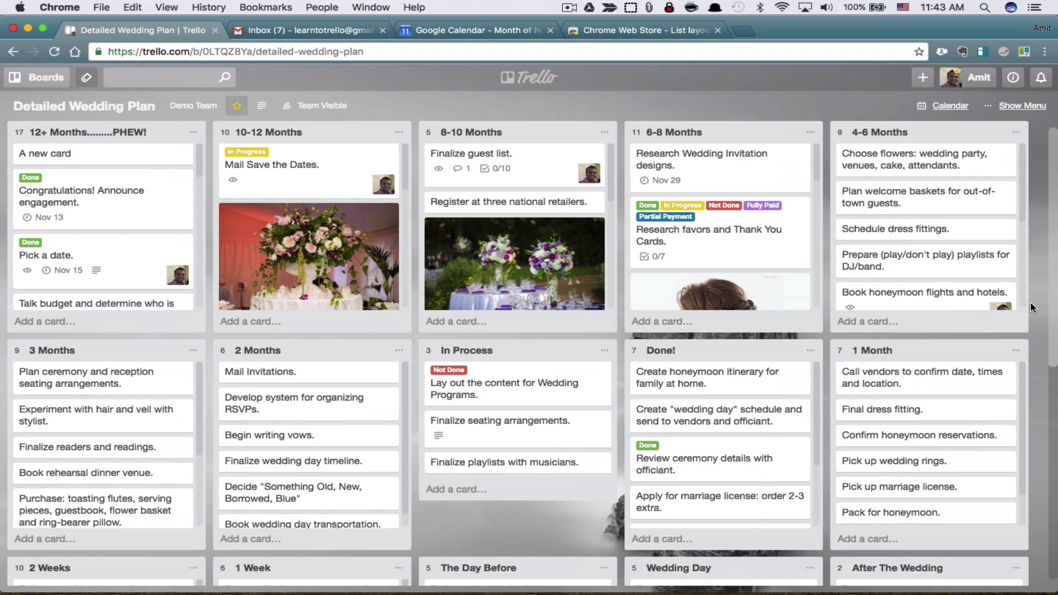
pyautogui.click(983, 52)
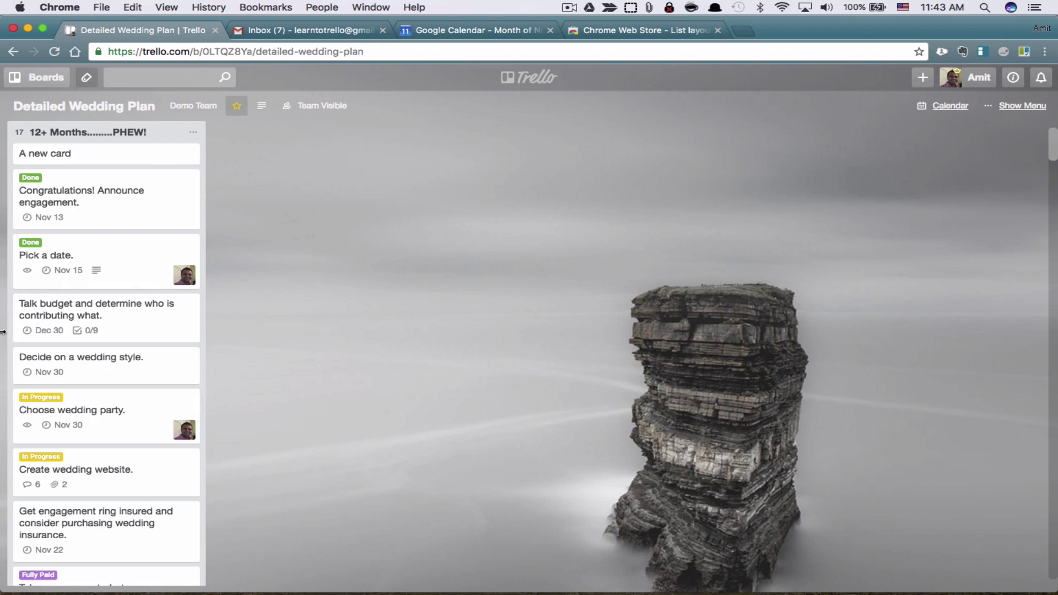
pyautogui.scroll(-15, 177, 441)
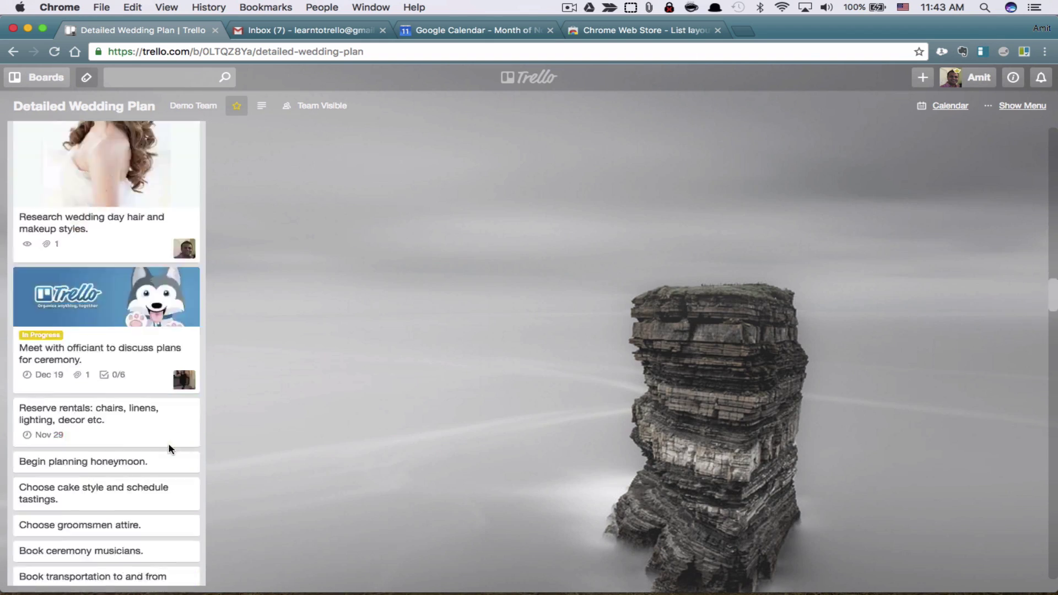
pyautogui.scroll(-10, 170, 449)
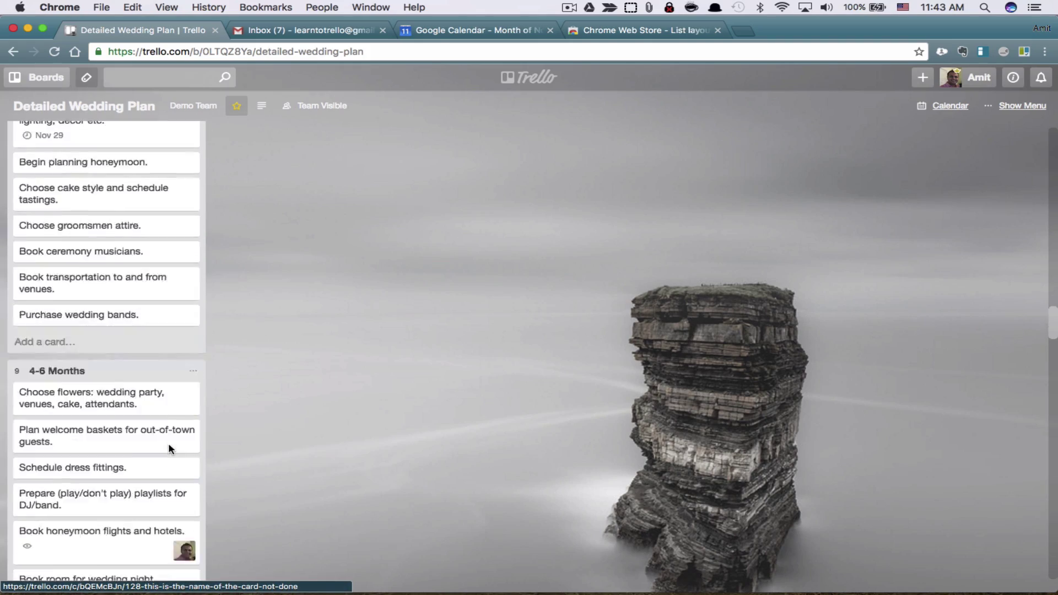
pyautogui.scroll(20, 169, 449)
pyautogui.scroll(-20, 170, 450)
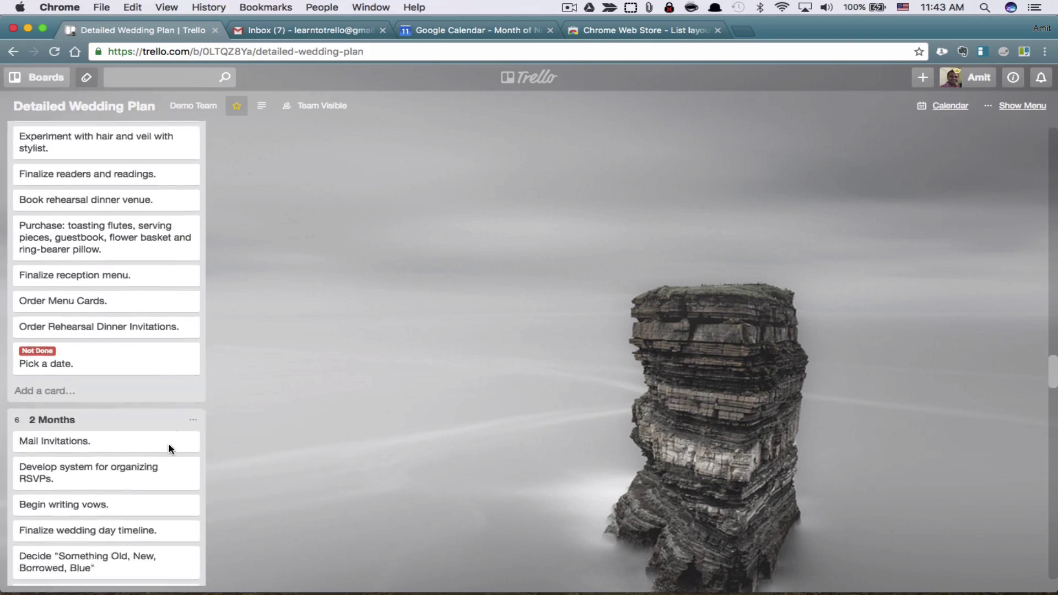
pyautogui.scroll(20, 169, 449)
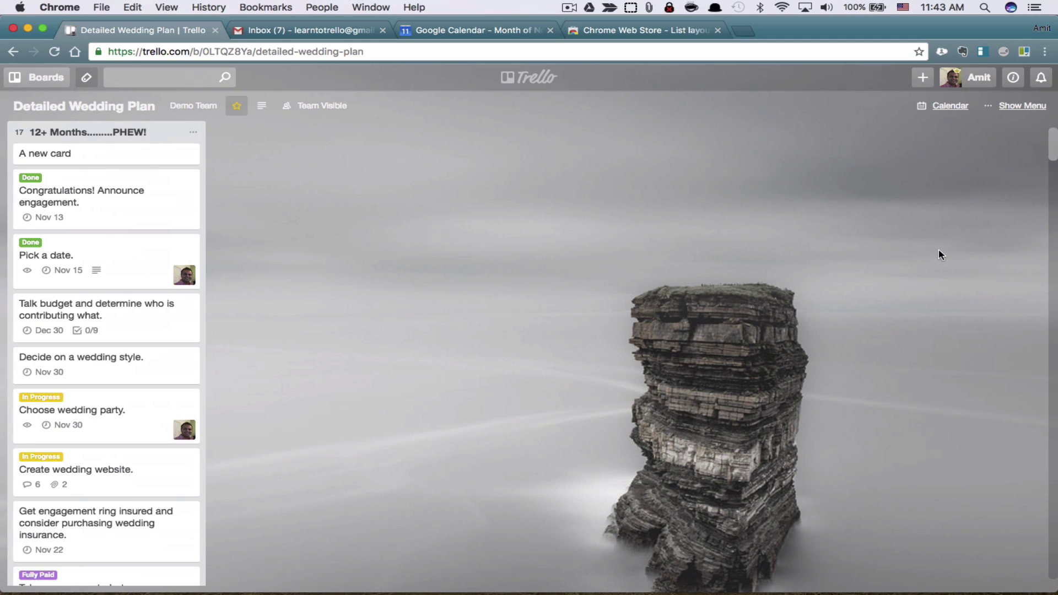
# Cycle List Layouts through side-by-side and grid views, ending on a single row of lists.
pyautogui.click(990, 51)
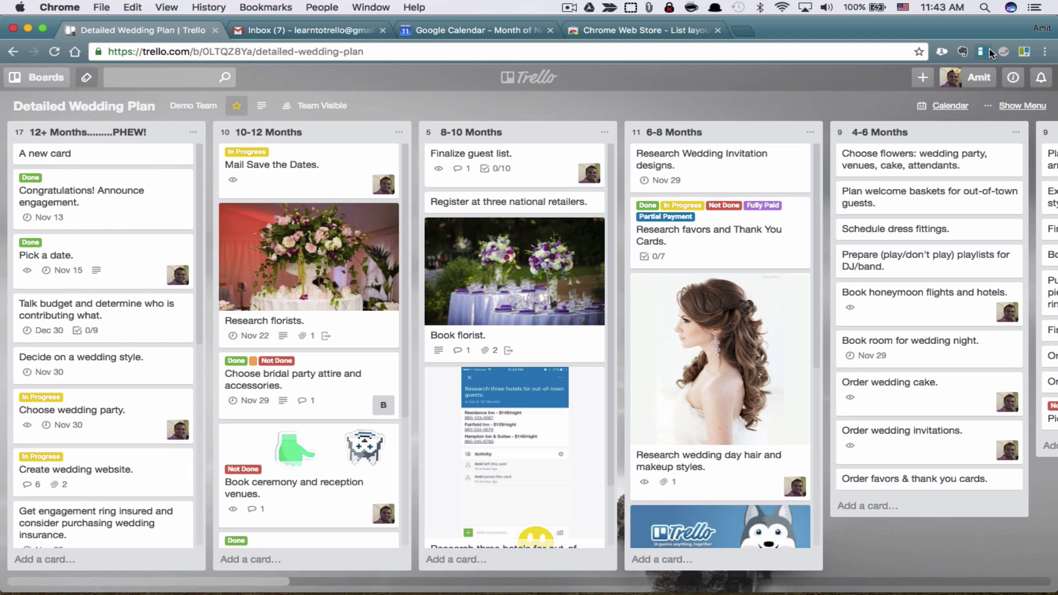
pyautogui.click(990, 52)
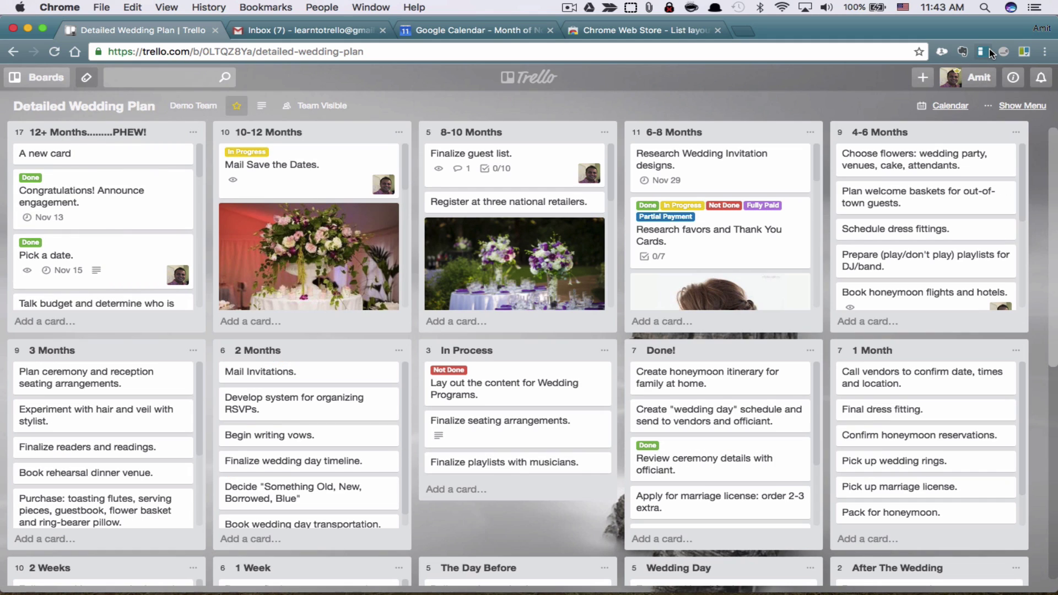
pyautogui.click(990, 52)
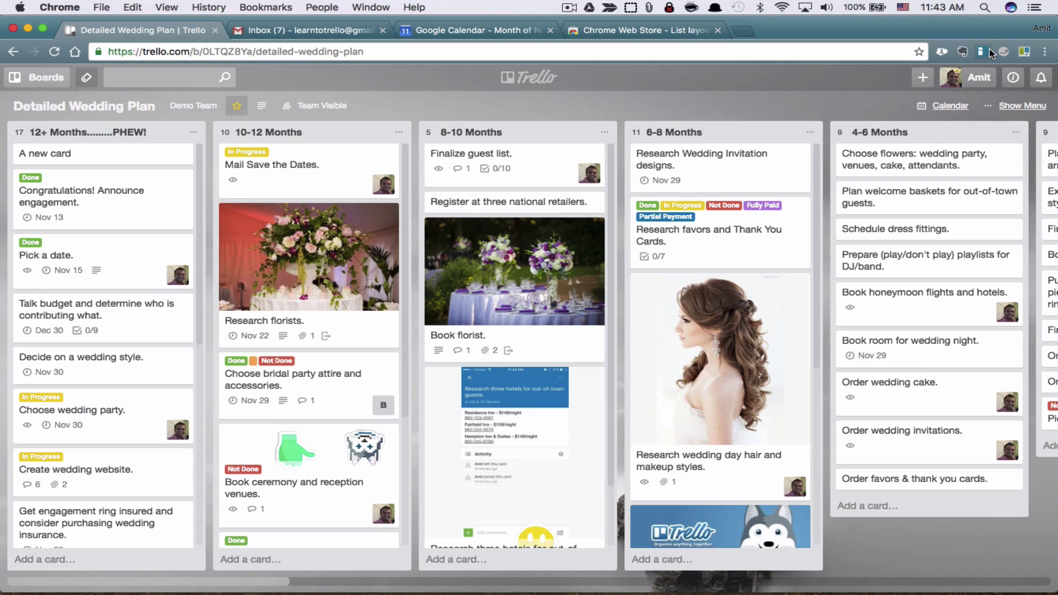
# Clear the 'List layout' Web Store search and return to the wedding board.
pyautogui.click(640, 33)
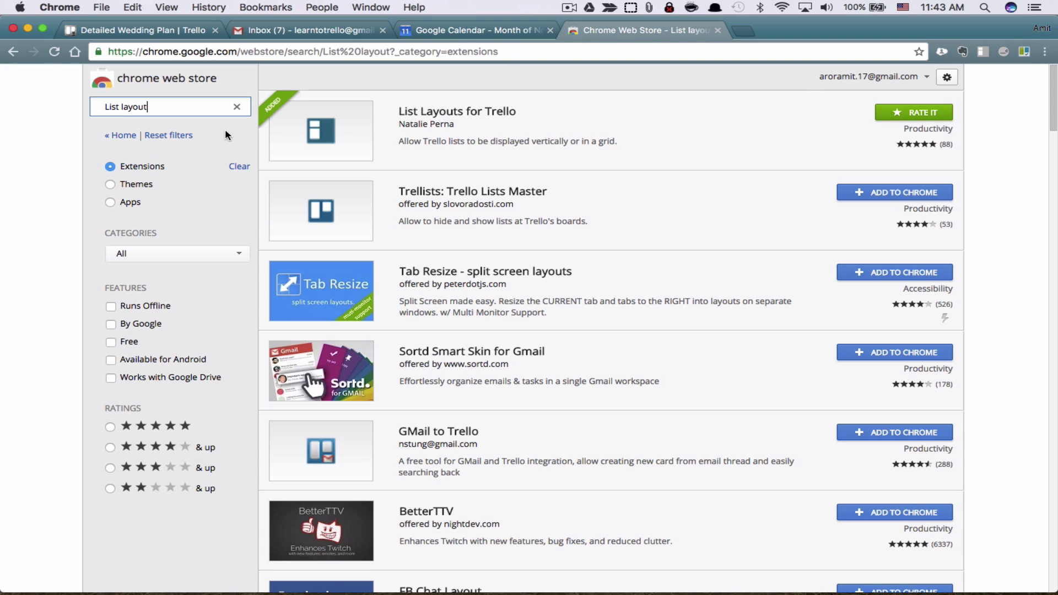
pyautogui.click(237, 108)
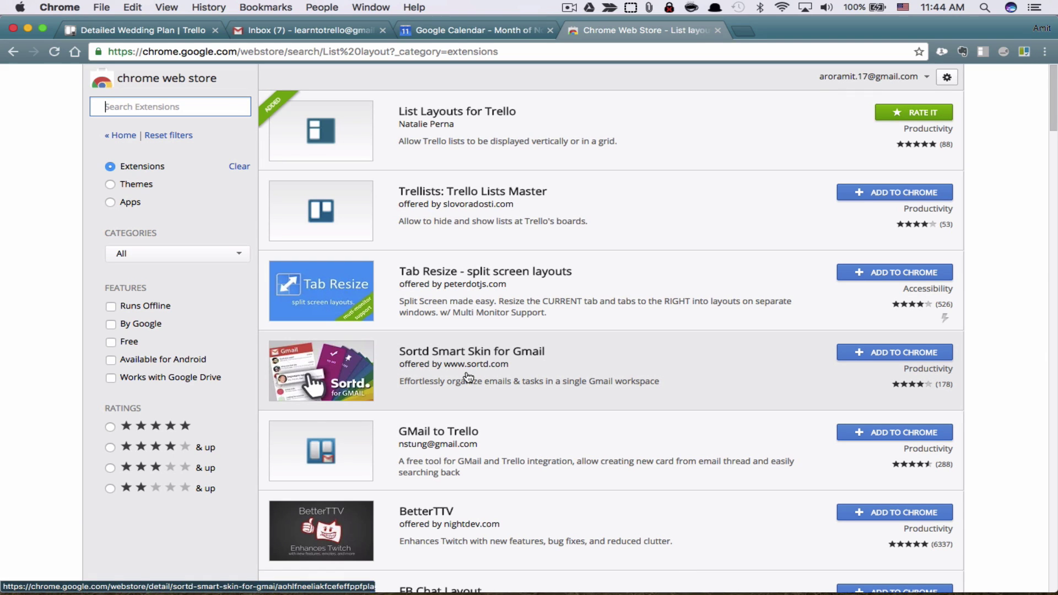
pyautogui.click(131, 32)
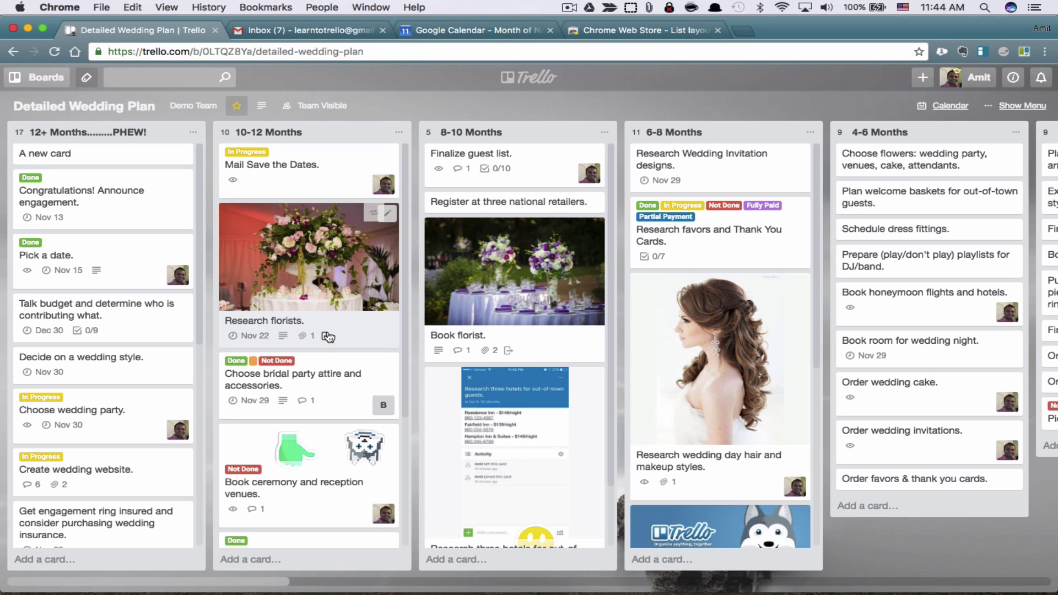
# Follow the child link from Research florists to the Book florist card, then close it.
pyautogui.click(341, 309)
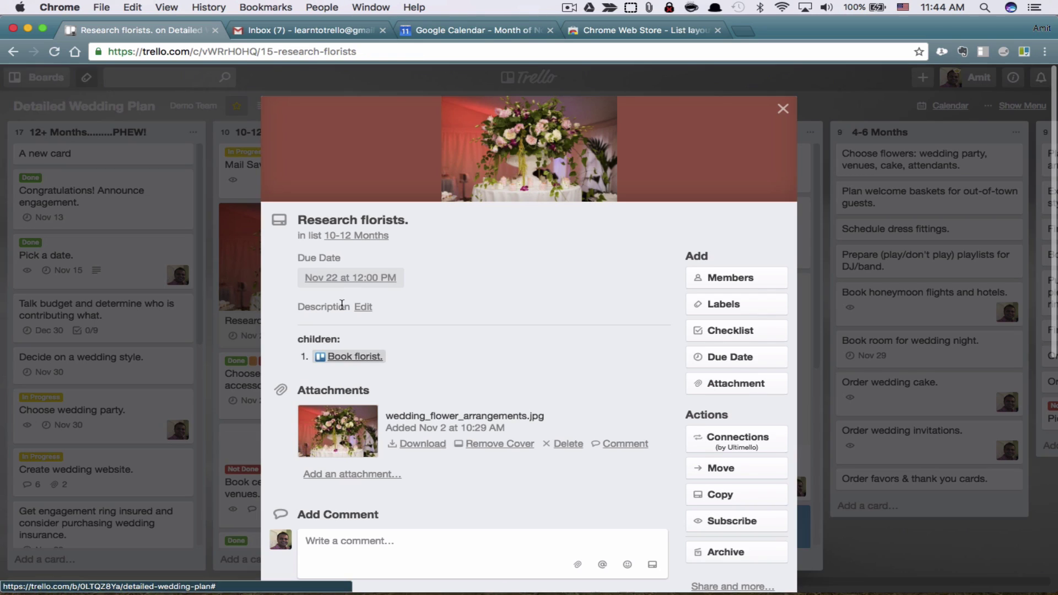
pyautogui.click(351, 358)
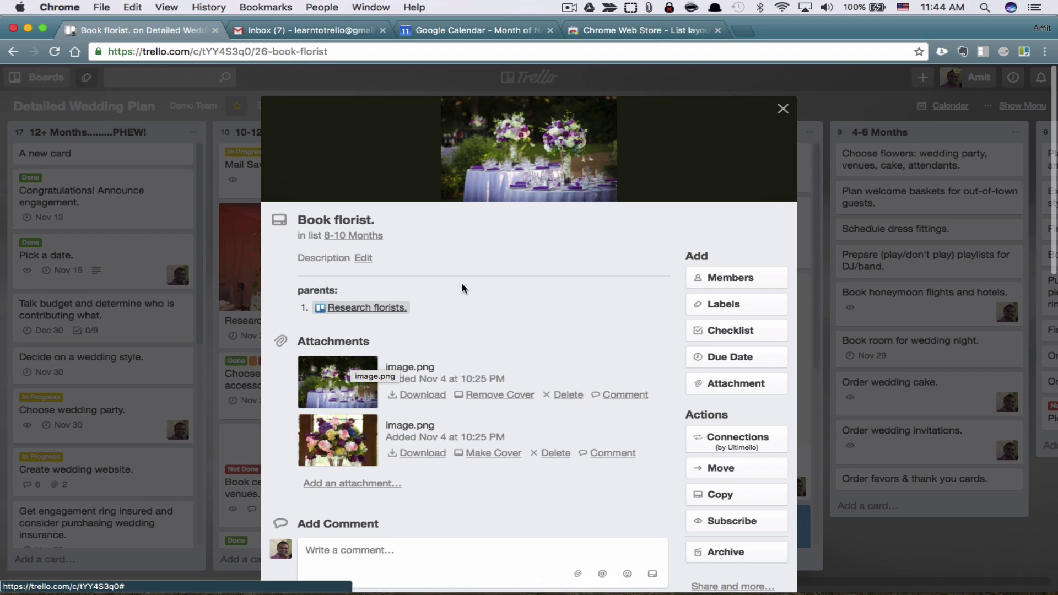
pyautogui.click(783, 109)
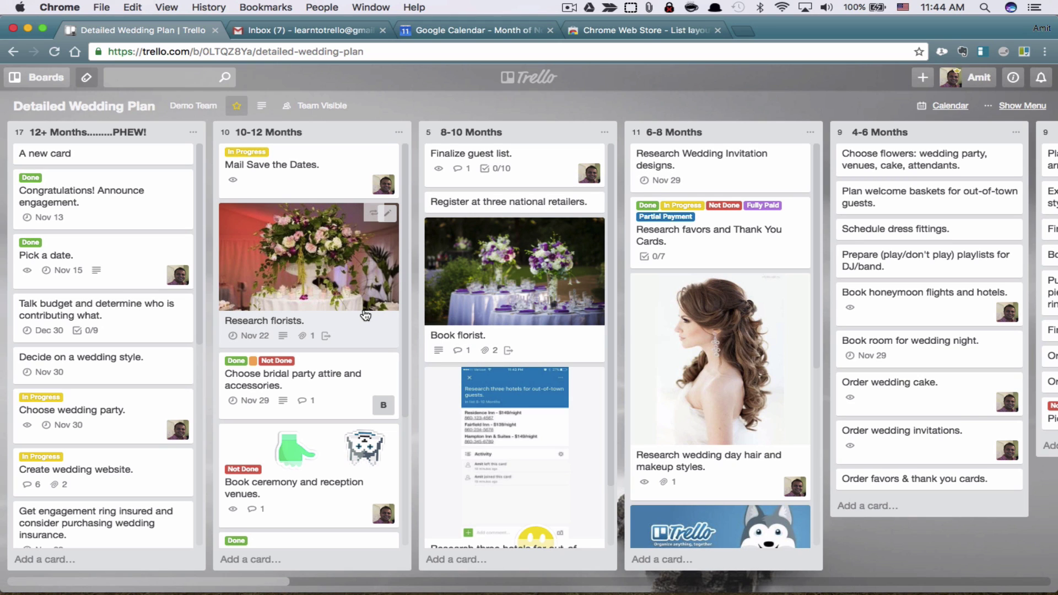
# Copy the Book florist card's link from its sharing details and close the card.
pyautogui.click(491, 294)
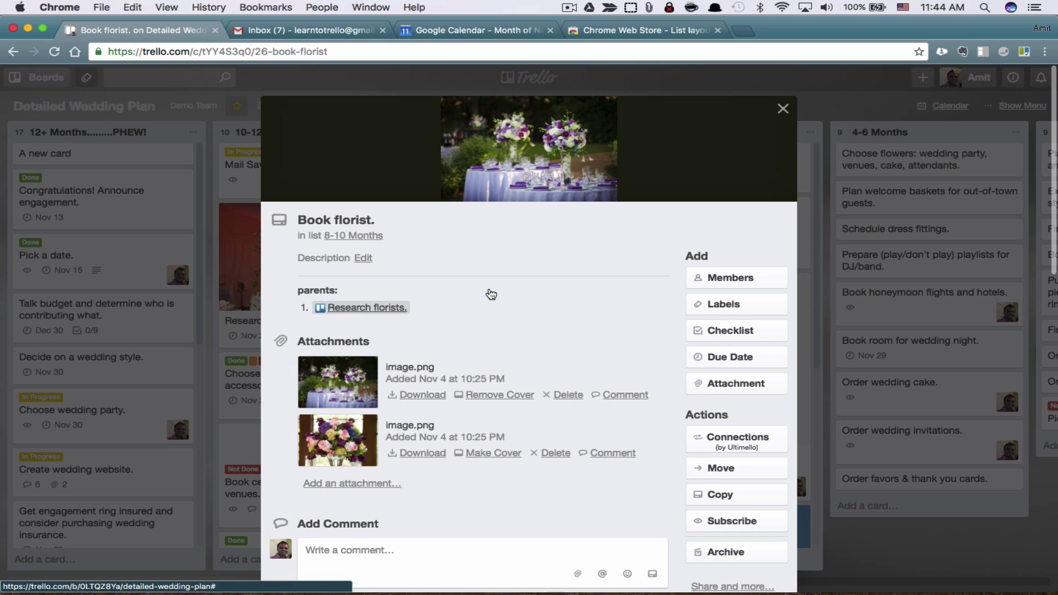
pyautogui.scroll(-3, 672, 461)
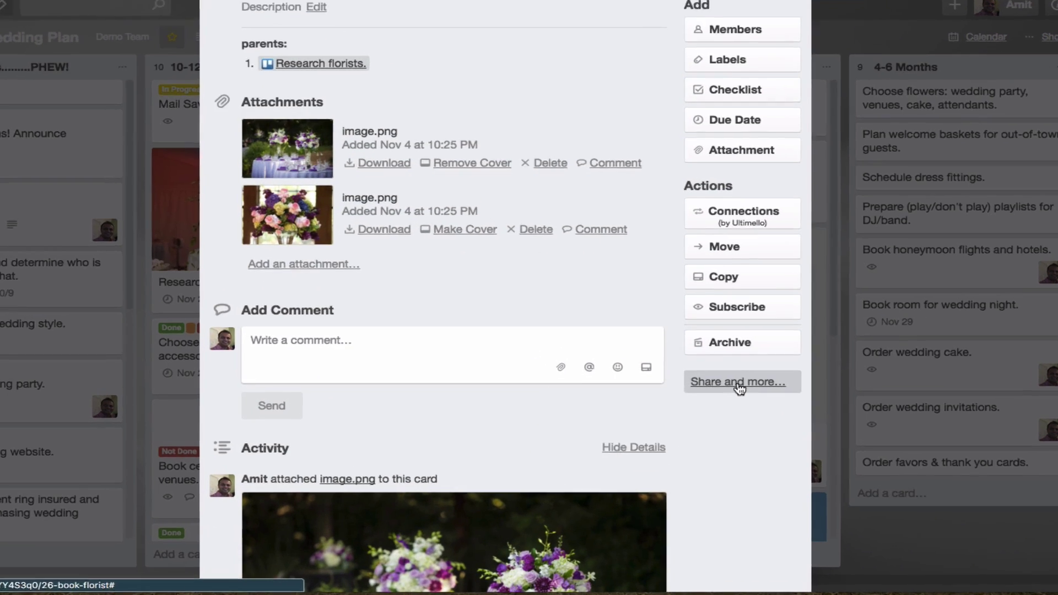
pyautogui.click(733, 409)
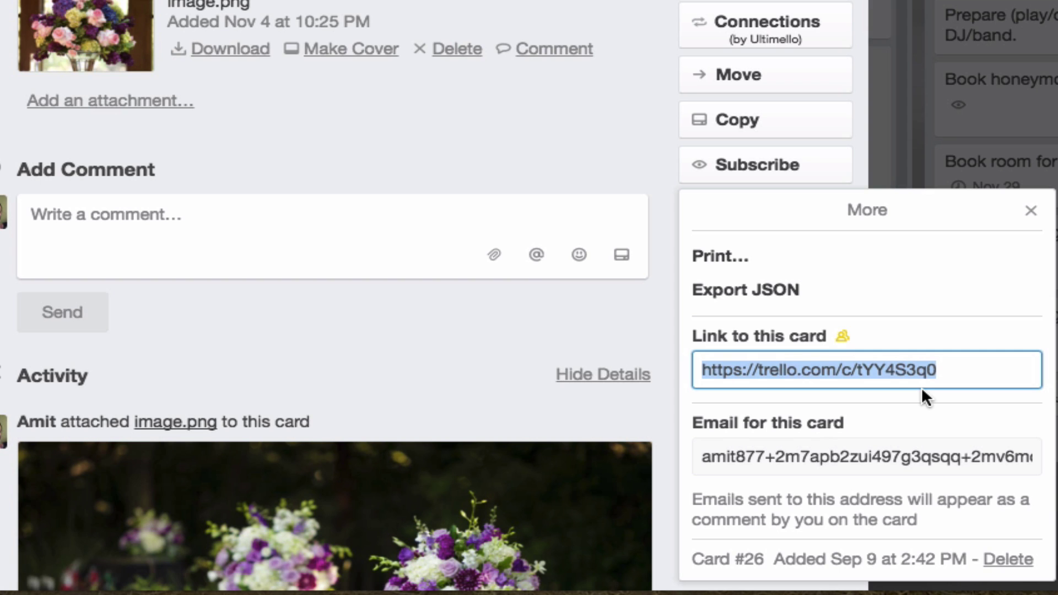
pyautogui.press('super+c')
pyautogui.click(1032, 211)
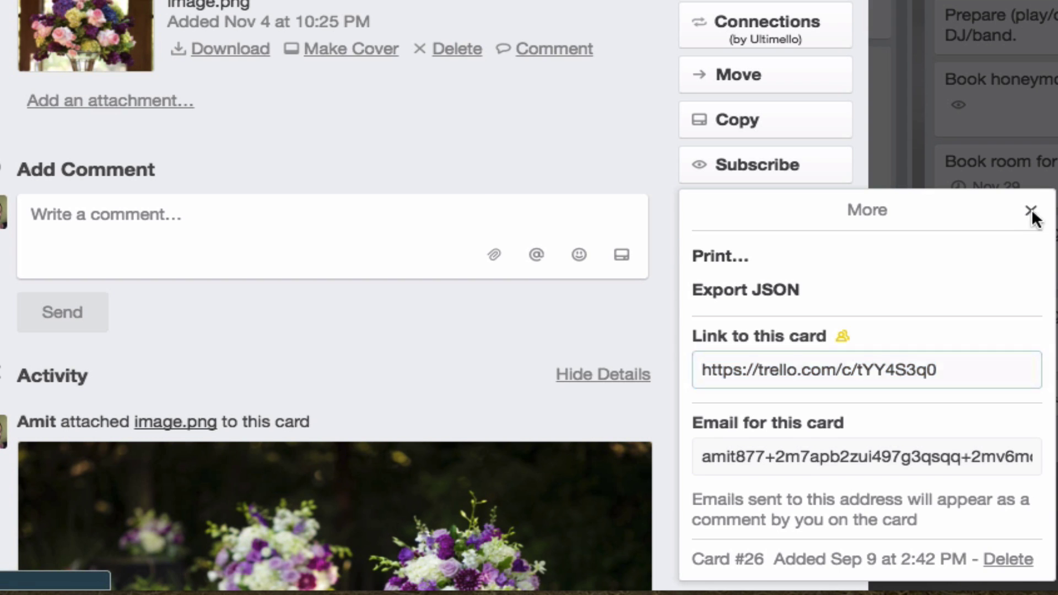
pyautogui.scroll(5, 406, 40)
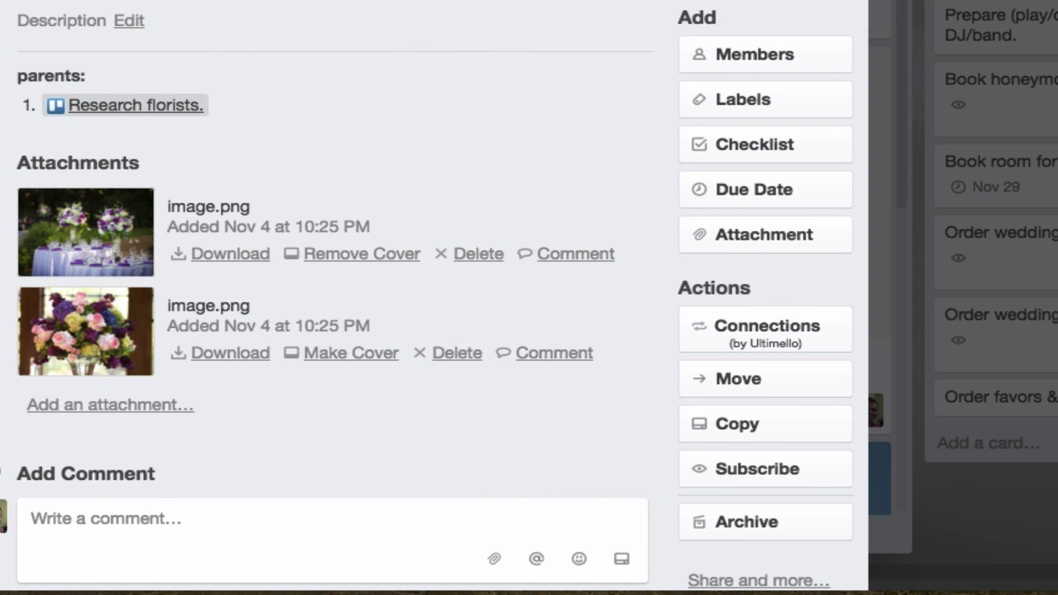
pyautogui.press('Escape')
# Post the pasted Book florist link as a comment on Choose bridal party attire and accessories.
pyautogui.click(320, 395)
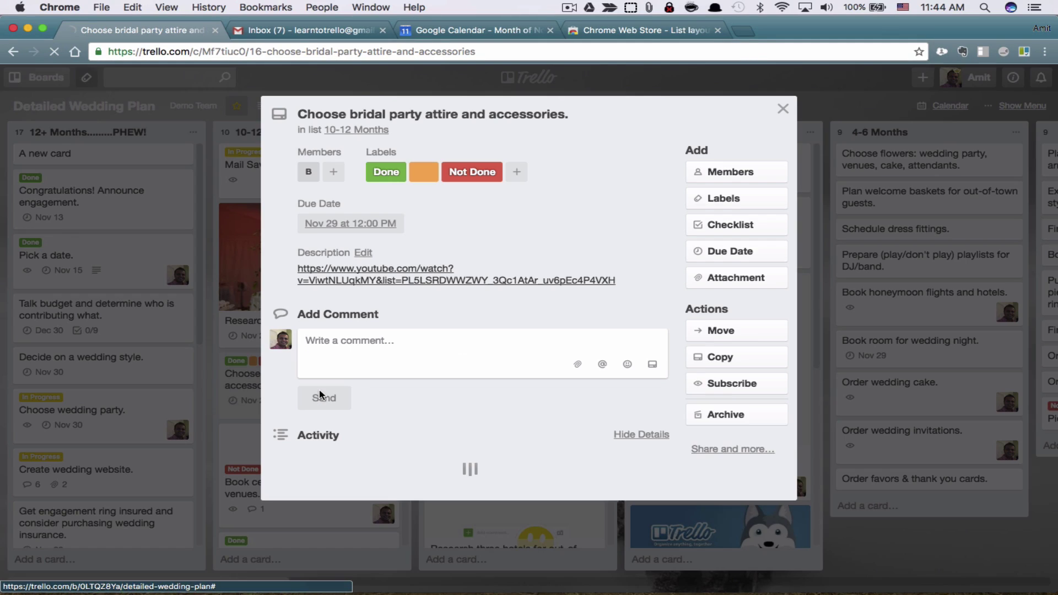
pyautogui.click(371, 349)
pyautogui.press('super+v')
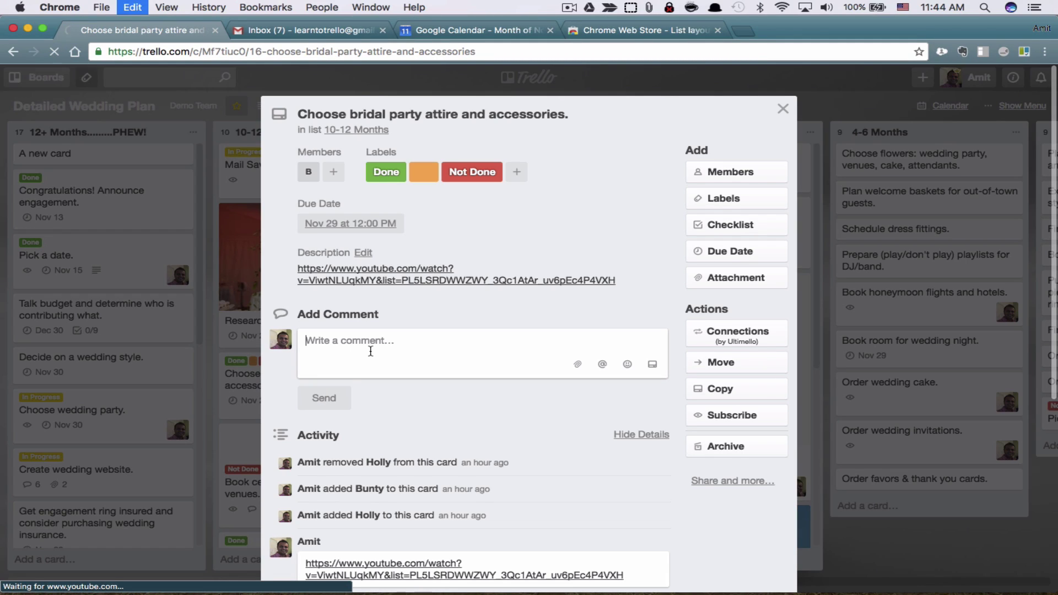
pyautogui.click(333, 393)
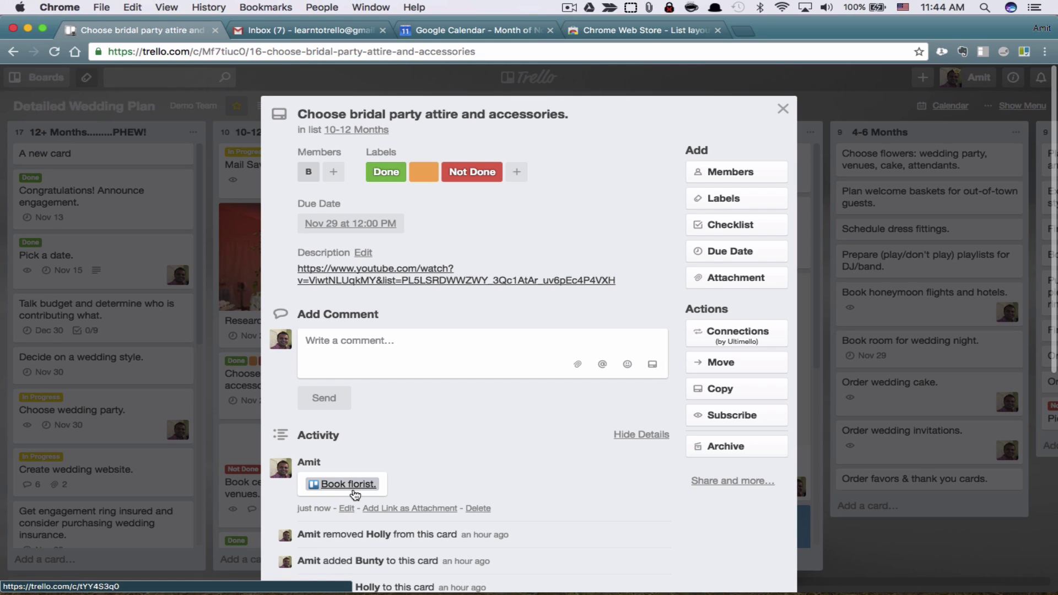
pyautogui.scroll(-7, 356, 495)
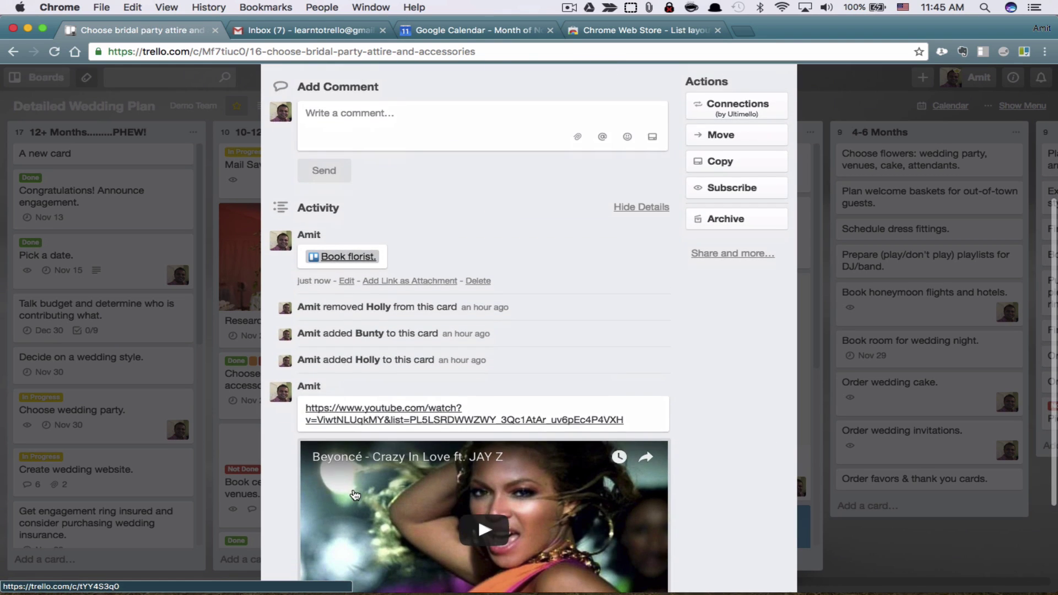
pyautogui.scroll(4, 356, 495)
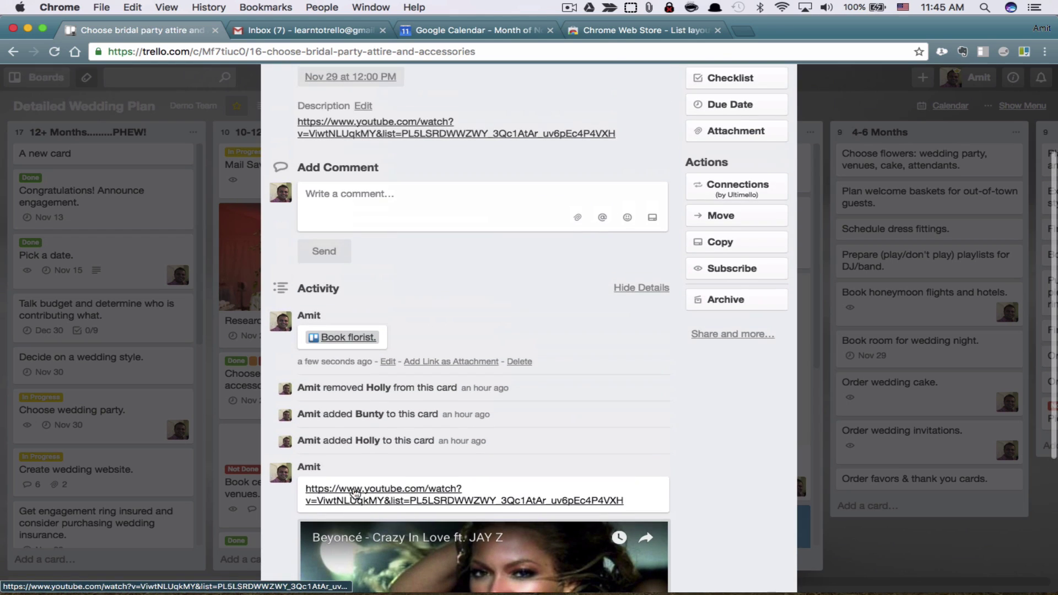
pyautogui.scroll(3, 443, 325)
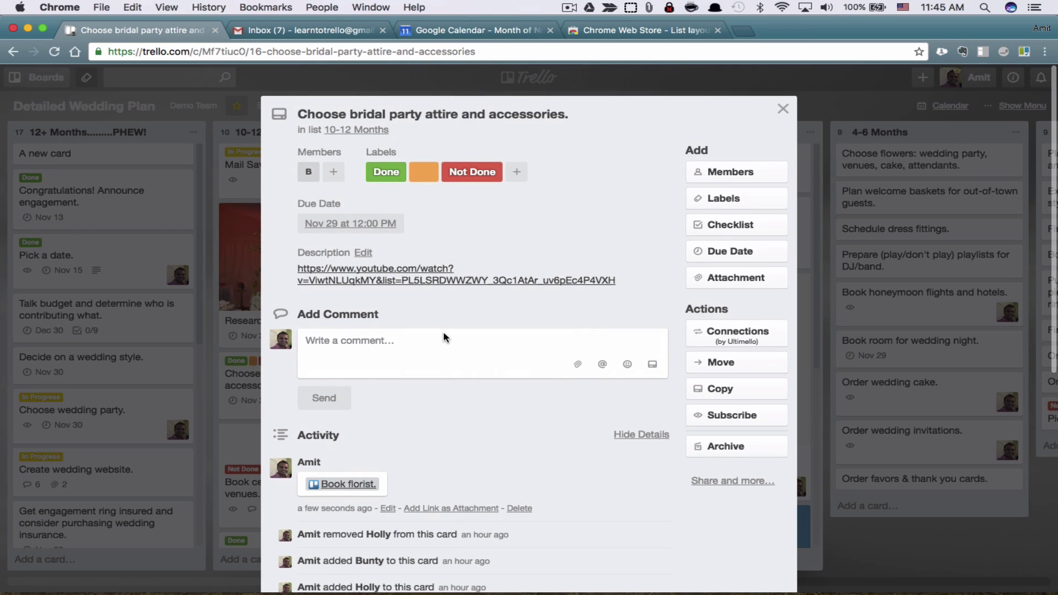
# Replace the description's YouTube URL with the Book florist card link and save.
pyautogui.click(364, 253)
pyautogui.press('super+v')
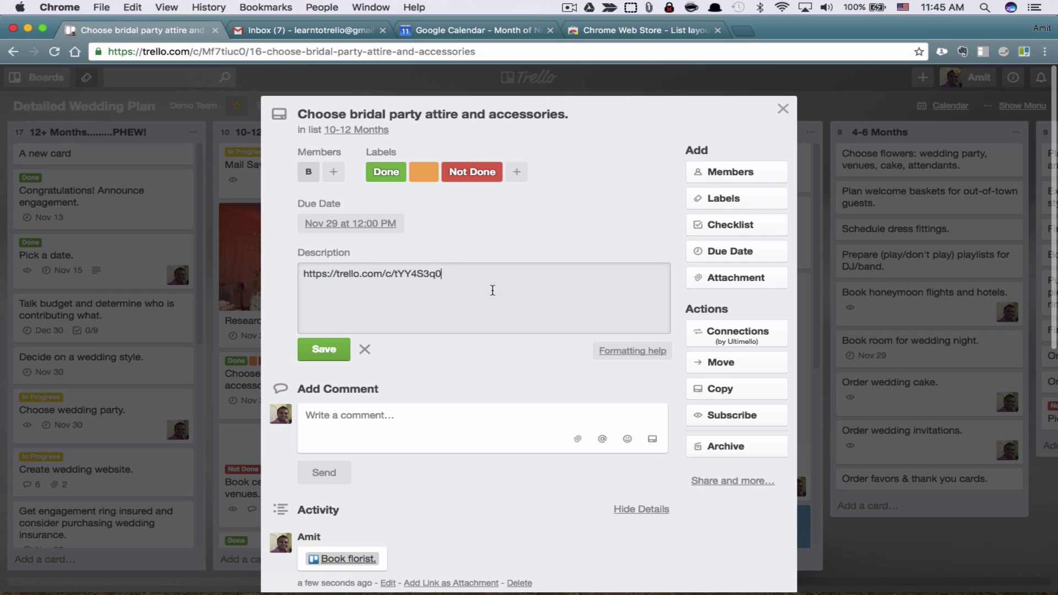
pyautogui.click(339, 350)
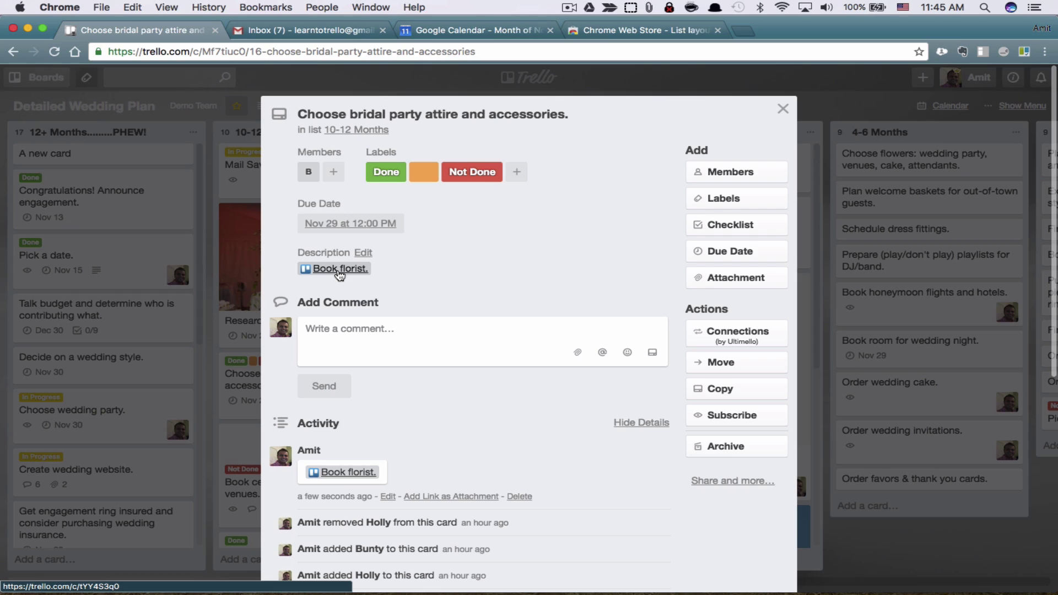
# Add 'Child;' before the link in the description, save, and close the card.
pyautogui.click(366, 252)
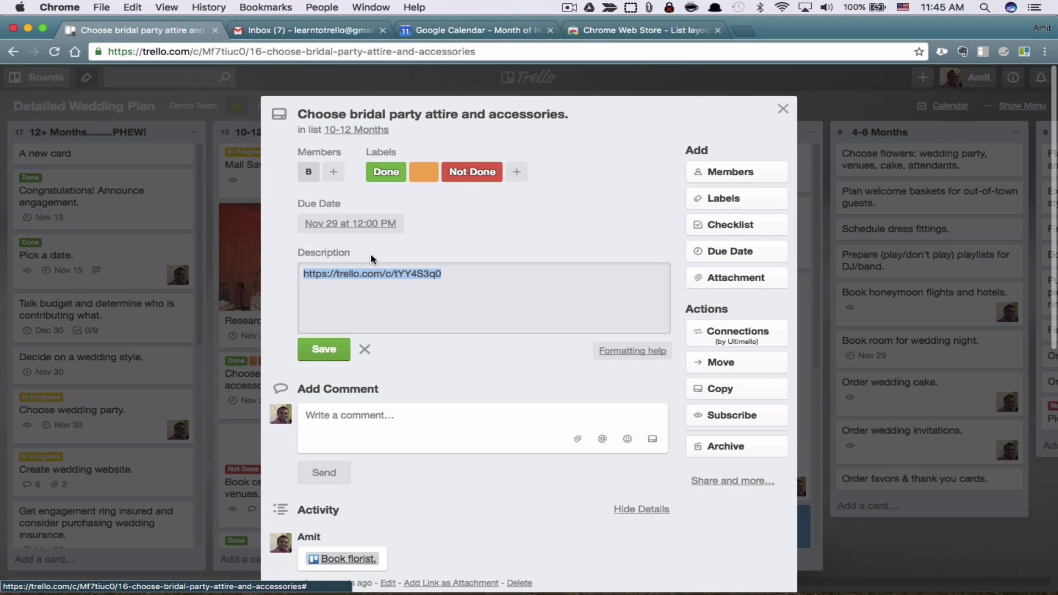
pyautogui.click(478, 270)
pyautogui.write('Child;')
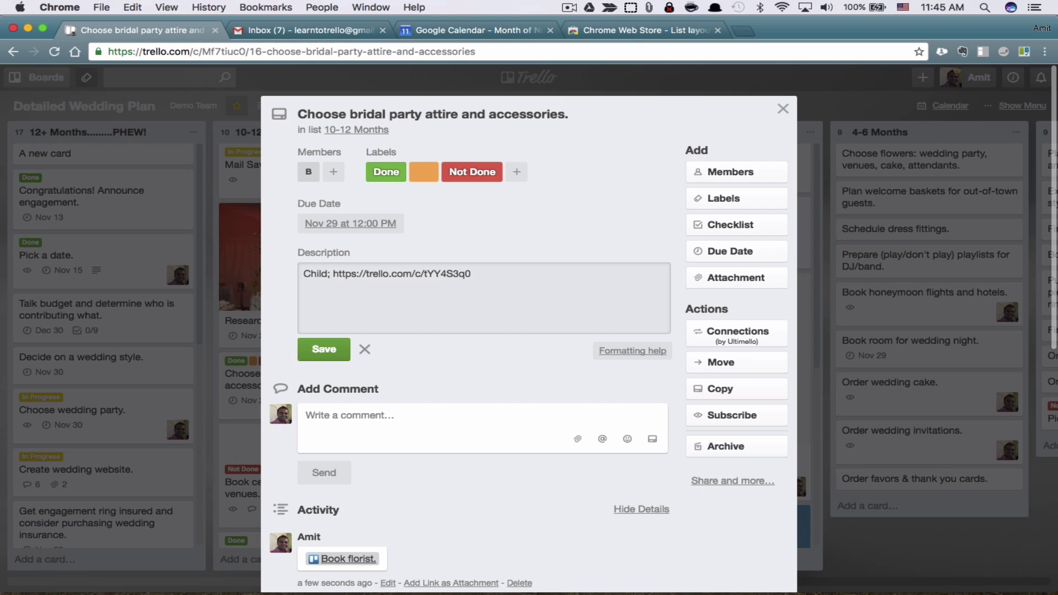
pyautogui.click(325, 349)
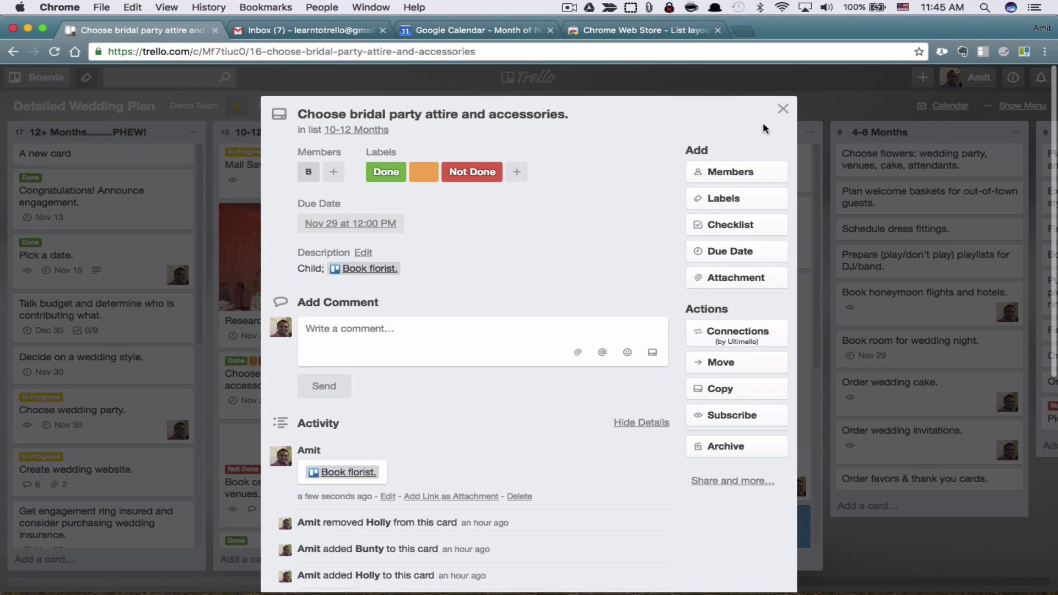
pyautogui.click(783, 108)
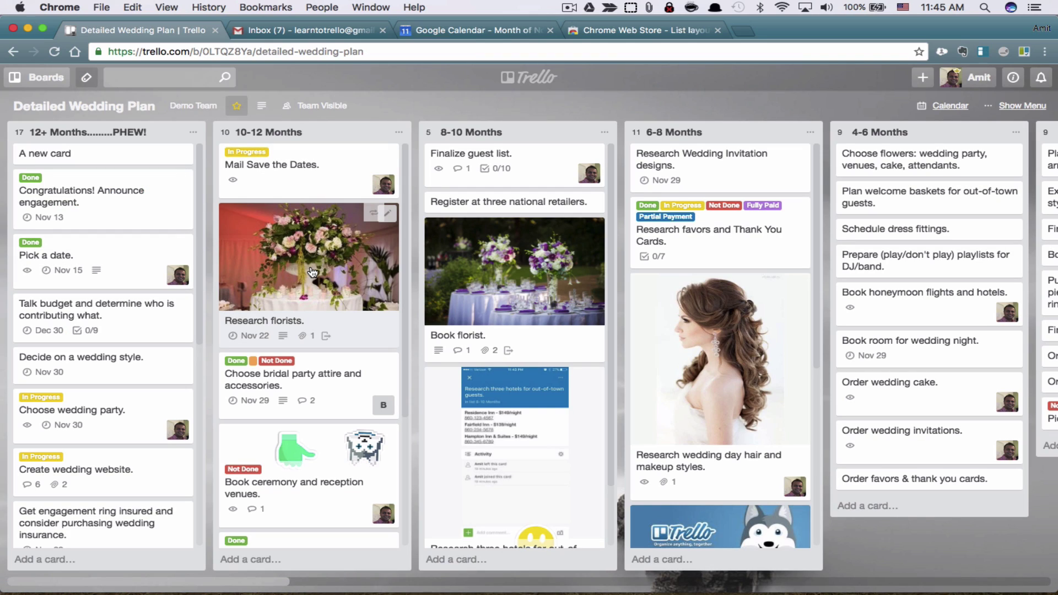